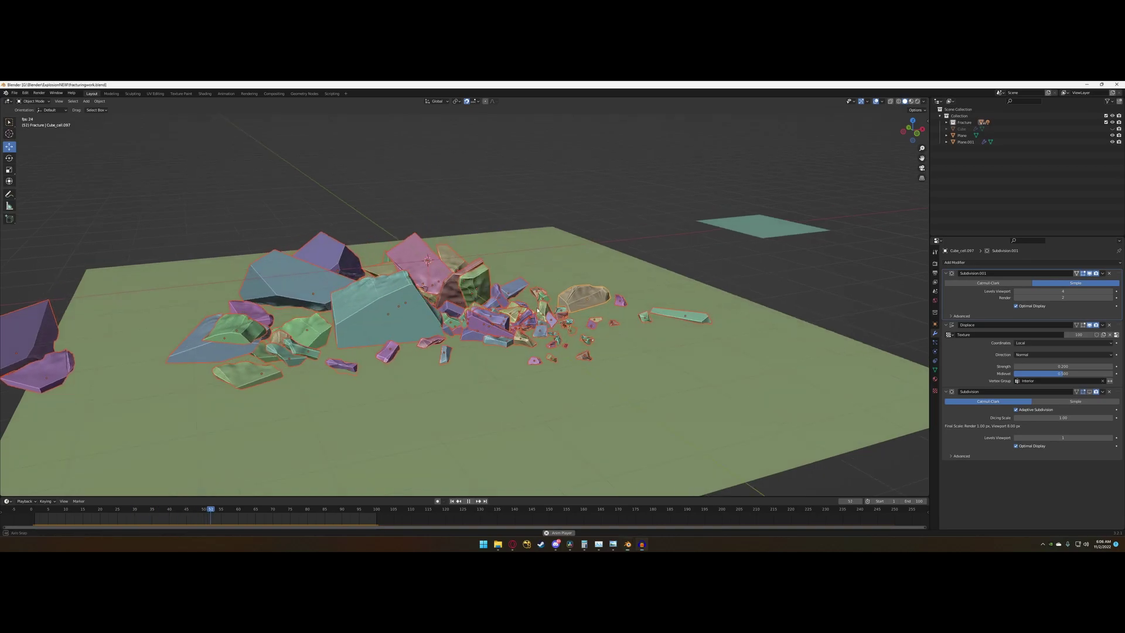
Step: Stop the animation playback with the blocks partly collapsed and show the scene in rendered shading
{"action": "middle_click_drag", "start_coordinate": [537, 311], "coordinate": [413, 338]}
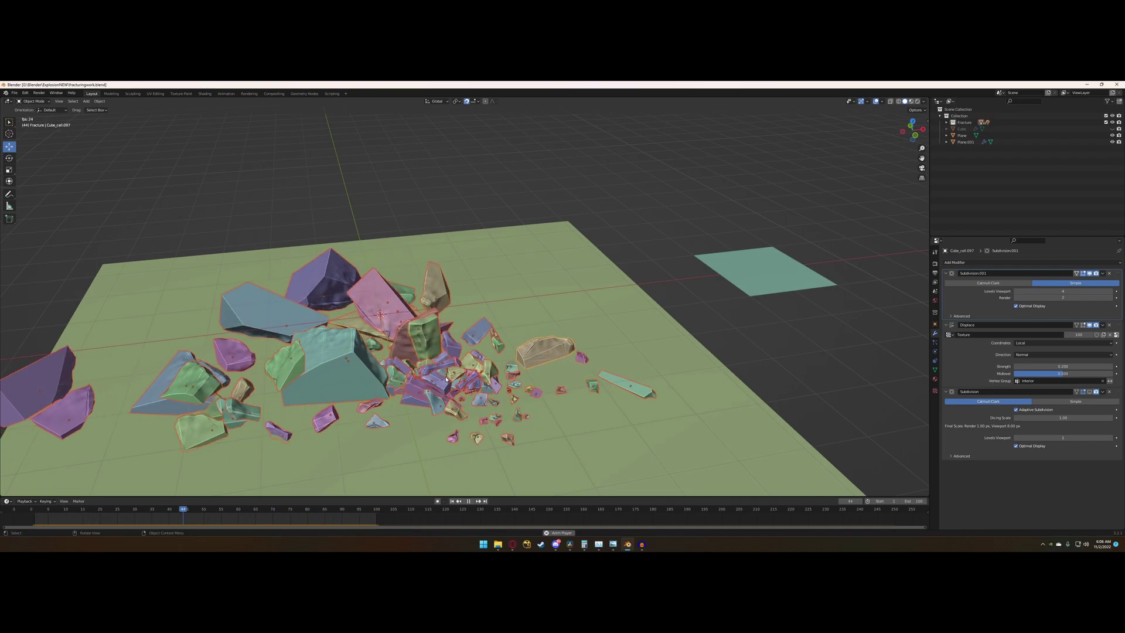
{"action": "middle_click_drag", "start_coordinate": [447, 380], "coordinate": [619, 380]}
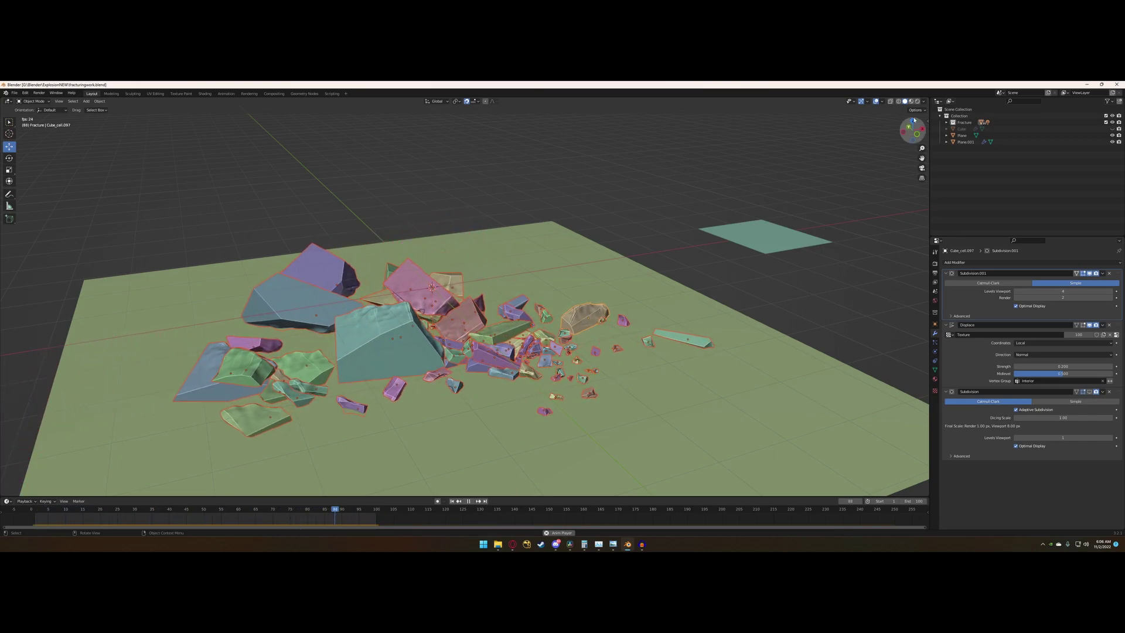
{"action": "key", "text": "space"}
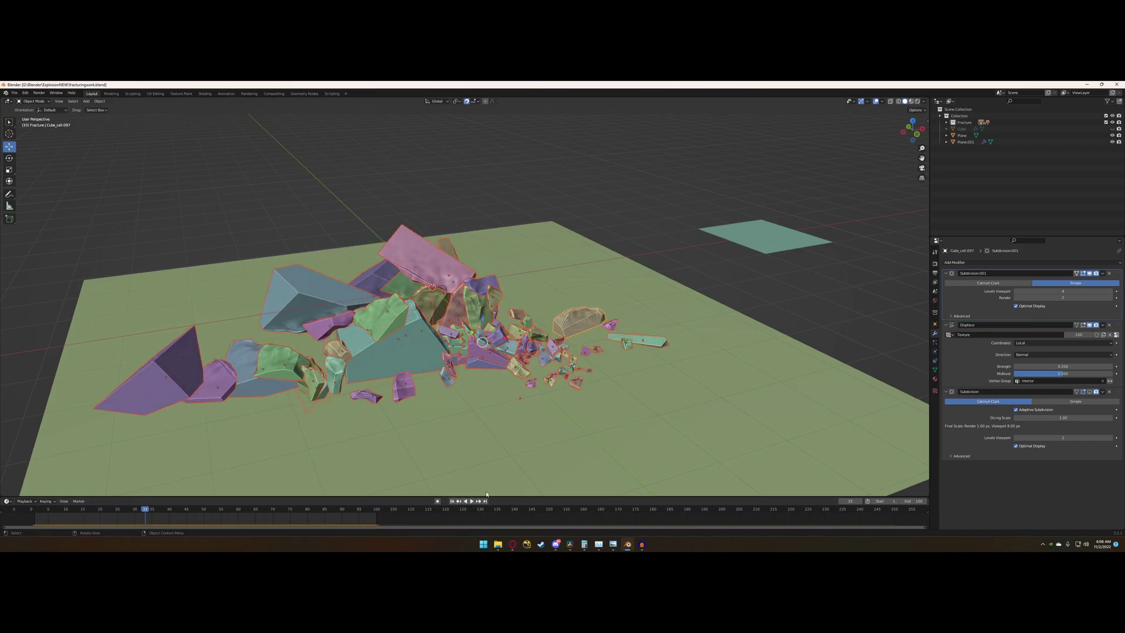
{"action": "left_click", "coordinate": [917, 101]}
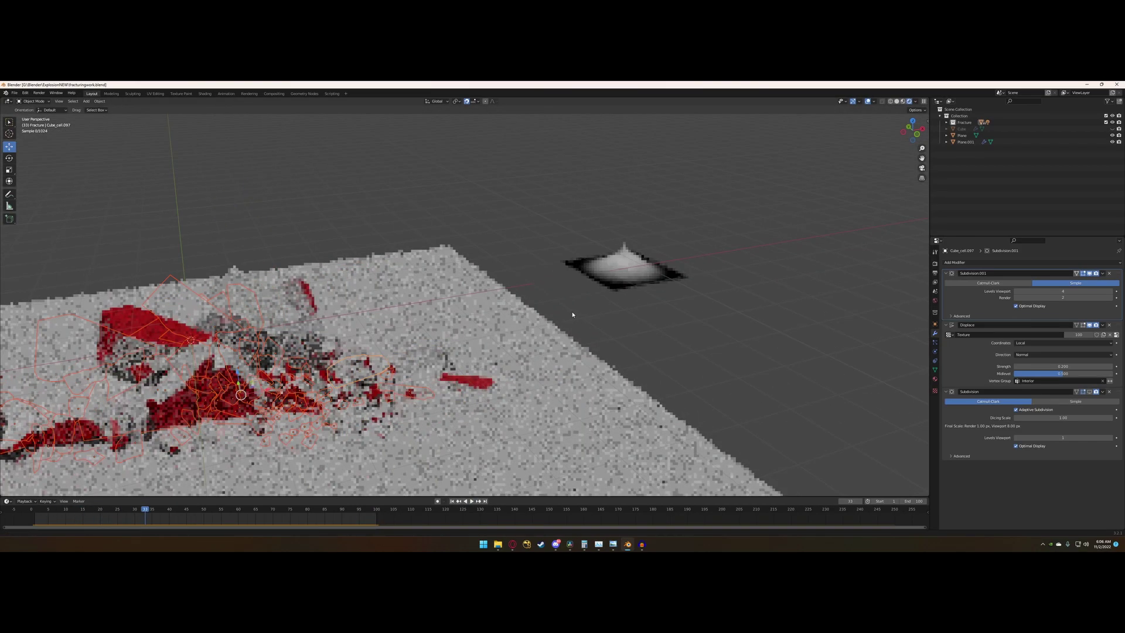
Step: Select the small separate plane, switch to the Shading workspace and frame the plane in a rendered preview
{"action": "left_click", "coordinate": [503, 303]}
{"action": "middle_click_drag", "start_coordinate": [499, 295], "coordinate": [491, 291]}
{"action": "left_click", "coordinate": [206, 94]}
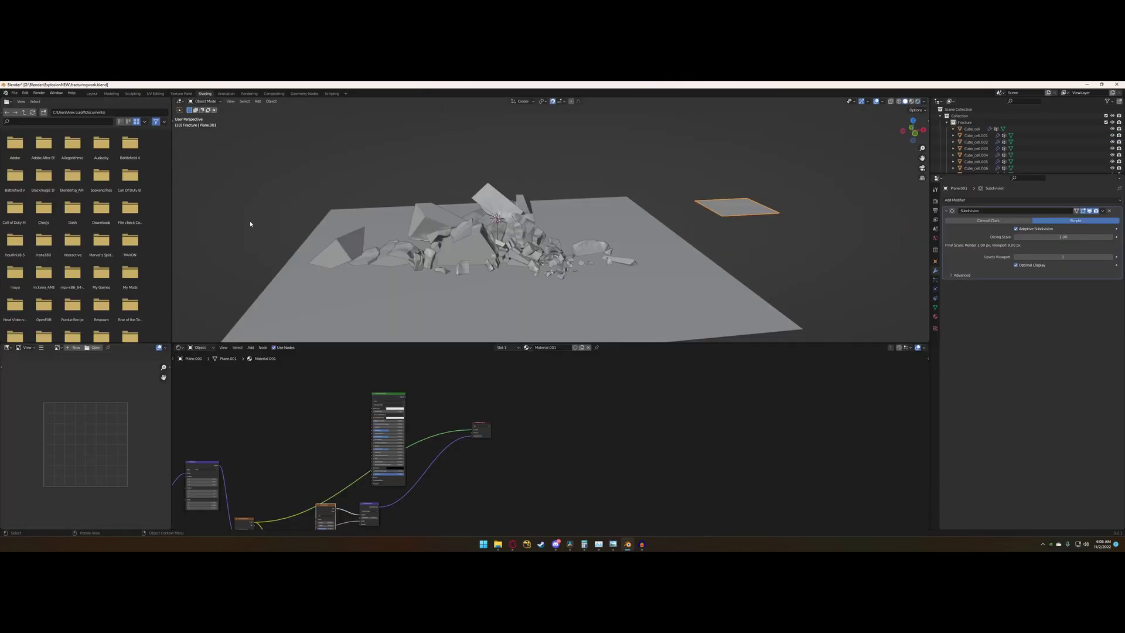
{"action": "left_click", "coordinate": [918, 101]}
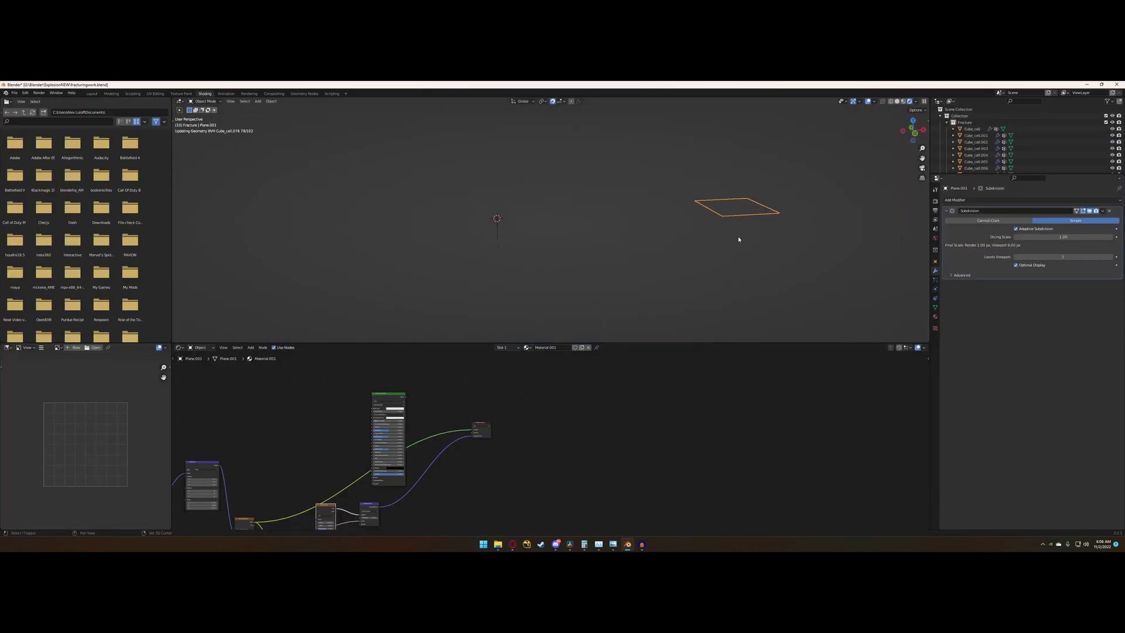
{"action": "middle_click_drag", "start_coordinate": [737, 239], "coordinate": [575, 284], "text": "shift"}
{"action": "scroll", "coordinate": [585, 281], "scroll_direction": "up", "scroll_amount": 4}
{"action": "middle_click_drag", "start_coordinate": [681, 264], "coordinate": [595, 328]}
{"action": "scroll", "coordinate": [550, 470], "scroll_direction": "down", "scroll_amount": 2}
{"action": "scroll", "coordinate": [410, 451], "scroll_direction": "up", "scroll_amount": 3}
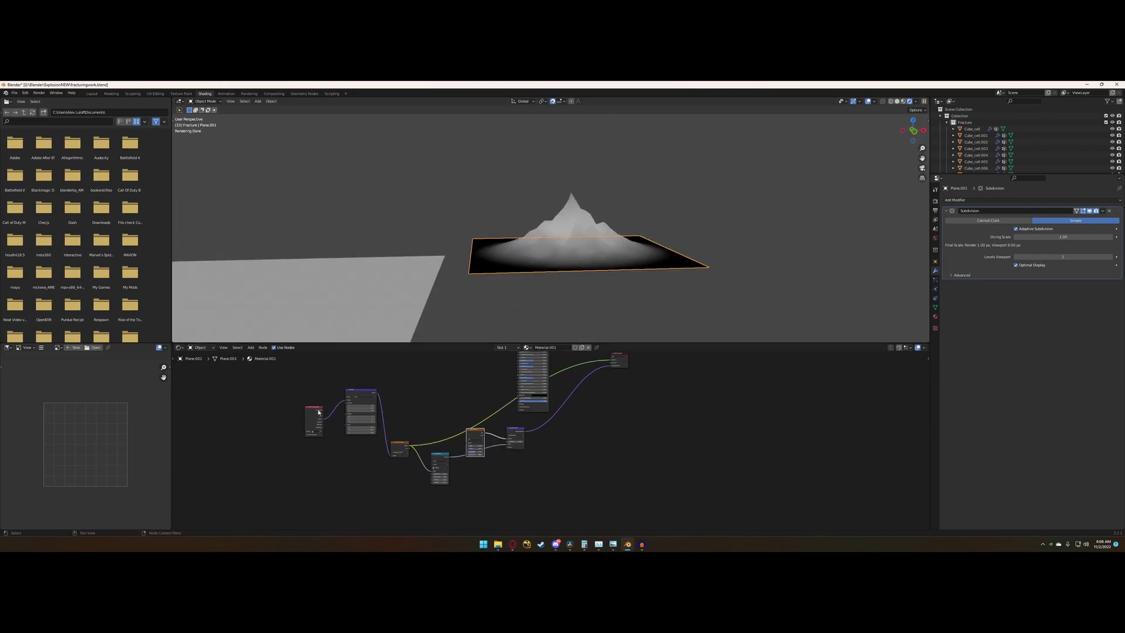
Step: Examine the plane's material nodes from the texture mapping through the gradient, map range and noise to the displacement
{"action": "scroll", "coordinate": [326, 418], "scroll_direction": "up", "scroll_amount": 2}
{"action": "left_click_drag", "start_coordinate": [300, 371], "coordinate": [299, 376]}
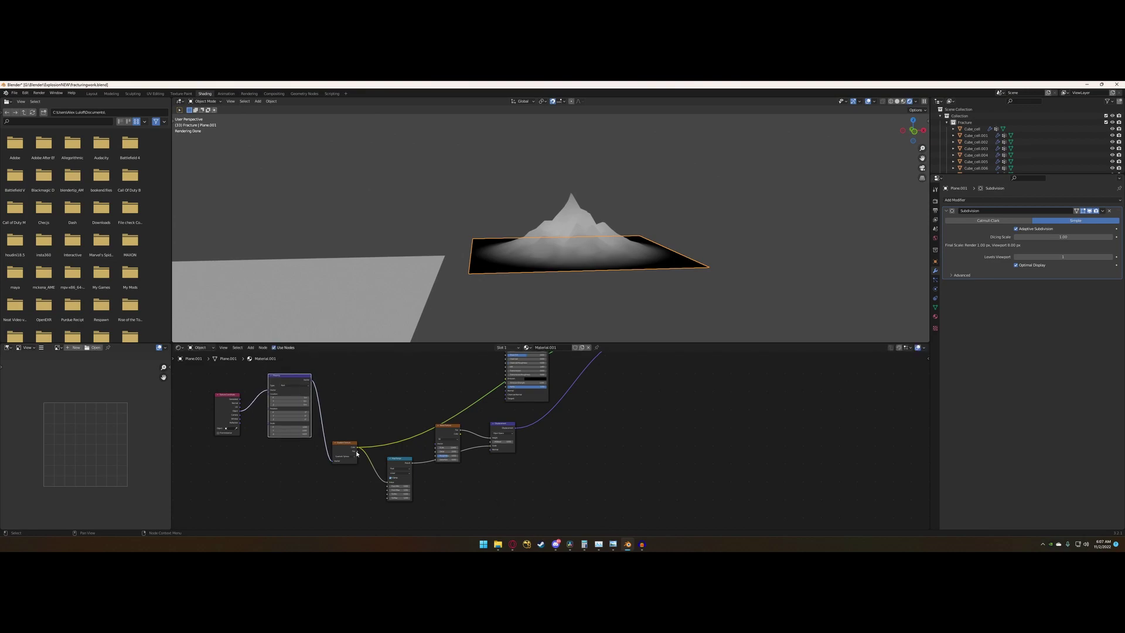
{"action": "left_click_drag", "start_coordinate": [347, 451], "coordinate": [353, 442]}
{"action": "scroll", "coordinate": [352, 451], "scroll_direction": "up", "scroll_amount": 4}
{"action": "scroll", "coordinate": [352, 452], "scroll_direction": "down", "scroll_amount": 2}
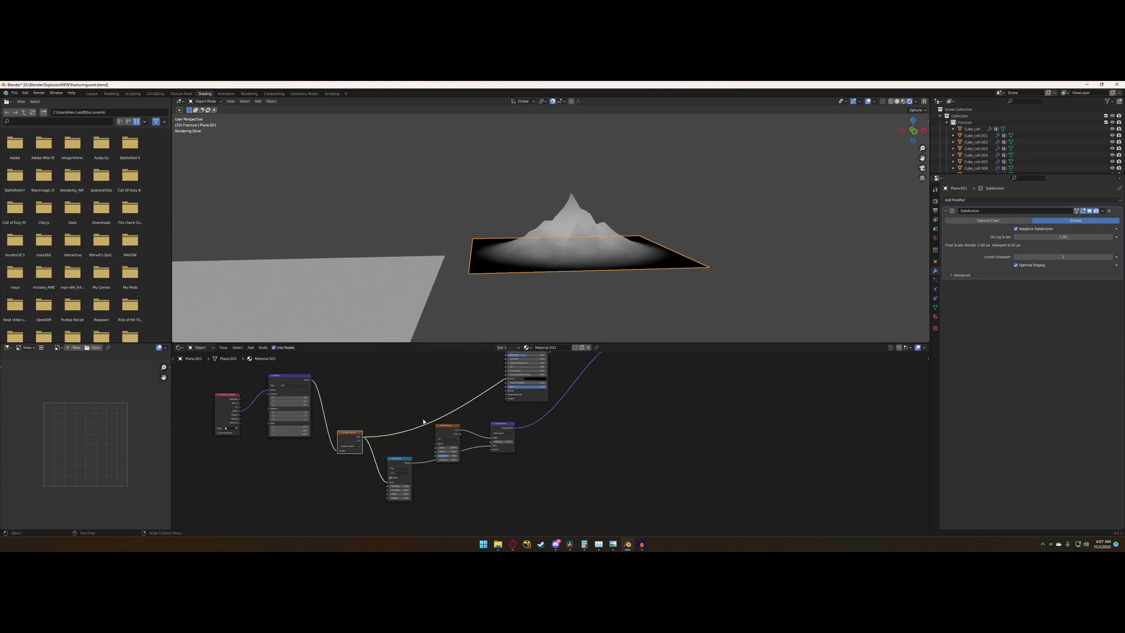
{"action": "scroll", "coordinate": [423, 420], "scroll_direction": "up", "scroll_amount": 1}
{"action": "left_click_drag", "start_coordinate": [427, 421], "coordinate": [426, 417]}
{"action": "scroll", "coordinate": [494, 435], "scroll_direction": "up", "scroll_amount": 1}
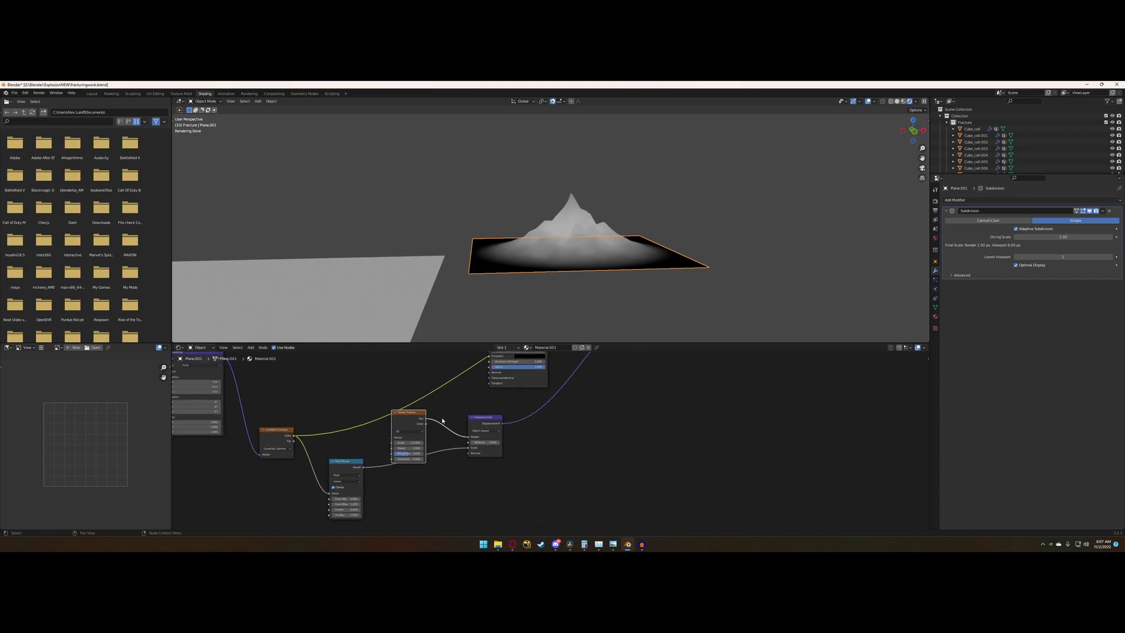
{"action": "scroll", "coordinate": [440, 425], "scroll_direction": "down", "scroll_amount": 1}
{"action": "middle_click_drag", "start_coordinate": [468, 419], "coordinate": [471, 470]}
{"action": "scroll", "coordinate": [533, 272], "scroll_direction": "up", "scroll_amount": 2}
{"action": "scroll", "coordinate": [545, 295], "scroll_direction": "down", "scroll_amount": 4}
Step: Compare the long red shard's displacement material nodes with those of the small separate plane
{"action": "middle_click_drag", "start_coordinate": [532, 271], "coordinate": [558, 280]}
{"action": "scroll", "coordinate": [532, 305], "scroll_direction": "up", "scroll_amount": 4}
{"action": "scroll", "coordinate": [547, 292], "scroll_direction": "down", "scroll_amount": 8}
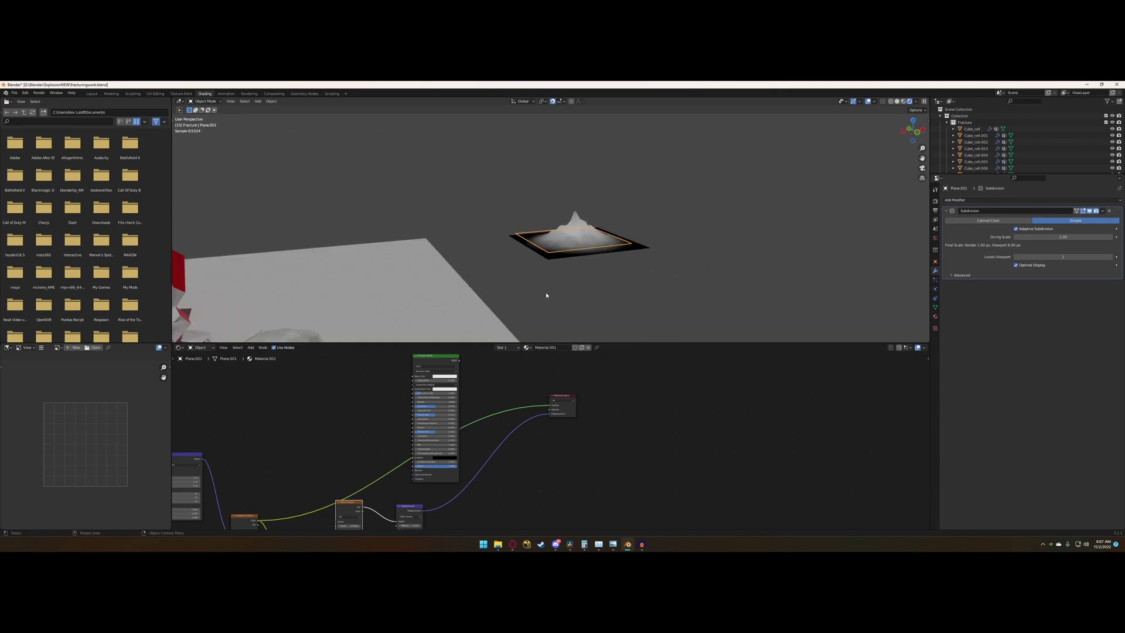
{"action": "middle_click_drag", "start_coordinate": [404, 304], "coordinate": [474, 293], "text": "shift"}
{"action": "scroll", "coordinate": [474, 299], "scroll_direction": "up", "scroll_amount": 2}
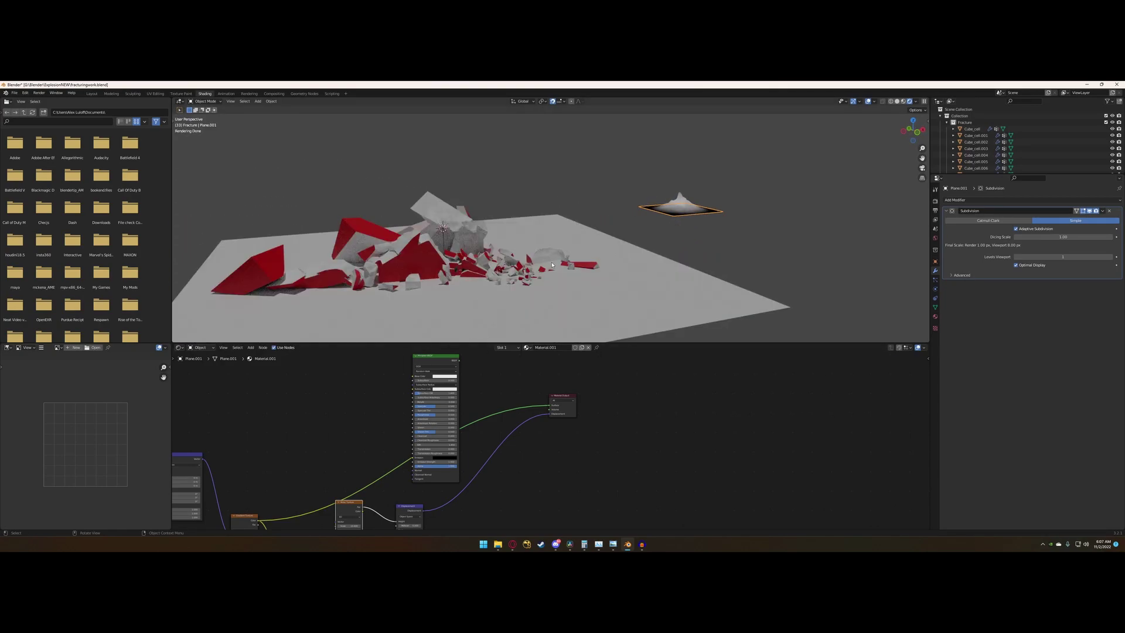
{"action": "left_click", "coordinate": [588, 265]}
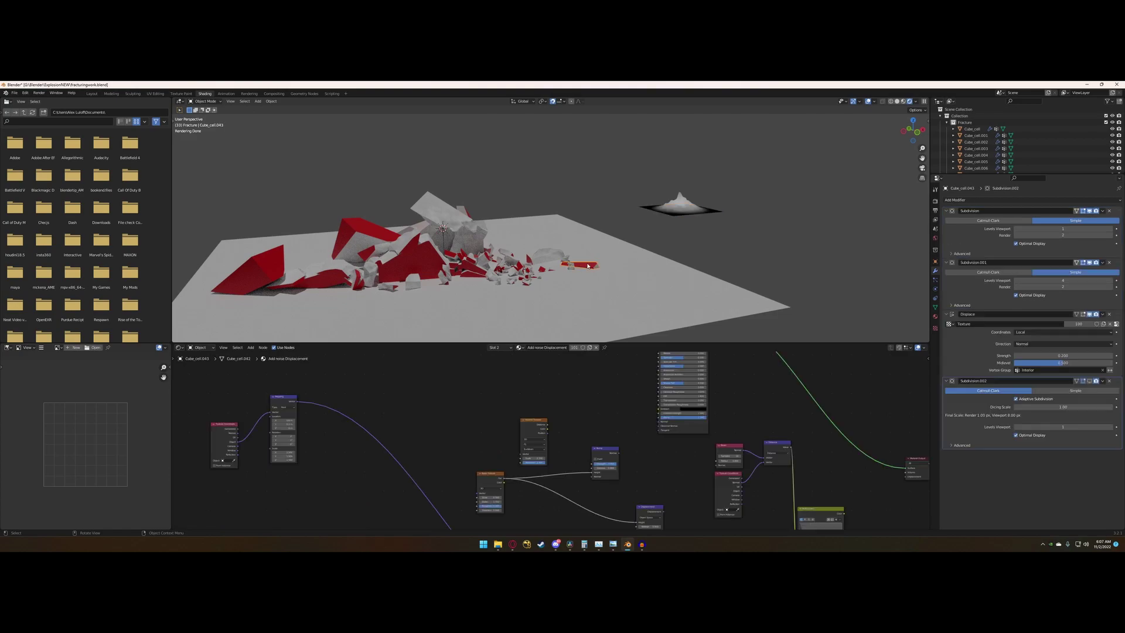
{"action": "left_click", "coordinate": [682, 210]}
{"action": "scroll", "coordinate": [536, 308], "scroll_direction": "up", "scroll_amount": 2}
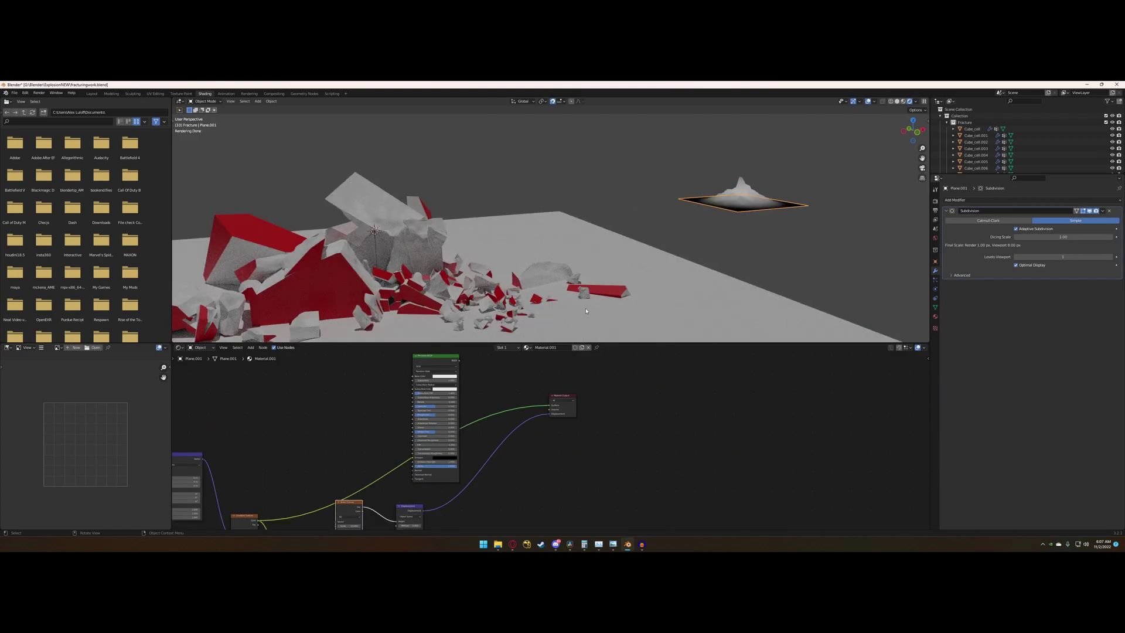
Step: Inspect several red and grey fragments up close for their exterior faces, displaced interior surfaces, materials and modifiers
{"action": "left_click", "coordinate": [342, 287]}
{"action": "middle_click_drag", "start_coordinate": [349, 280], "coordinate": [457, 243]}
{"action": "scroll", "coordinate": [457, 243], "scroll_direction": "up", "scroll_amount": 3}
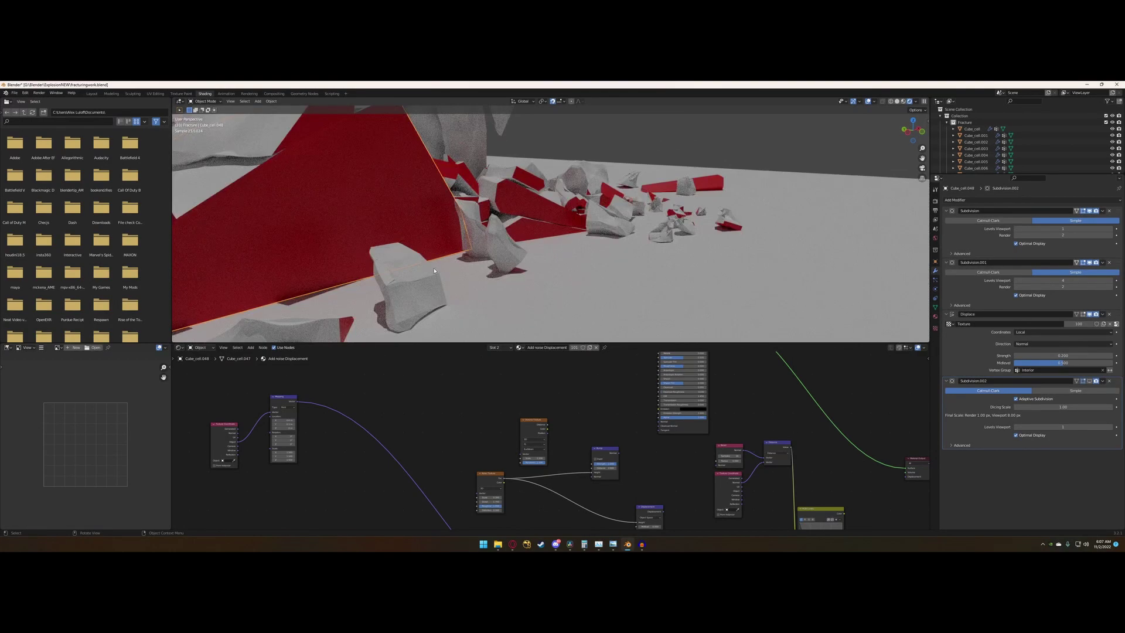
{"action": "left_click", "coordinate": [420, 280]}
{"action": "middle_click_drag", "start_coordinate": [420, 280], "coordinate": [406, 285]}
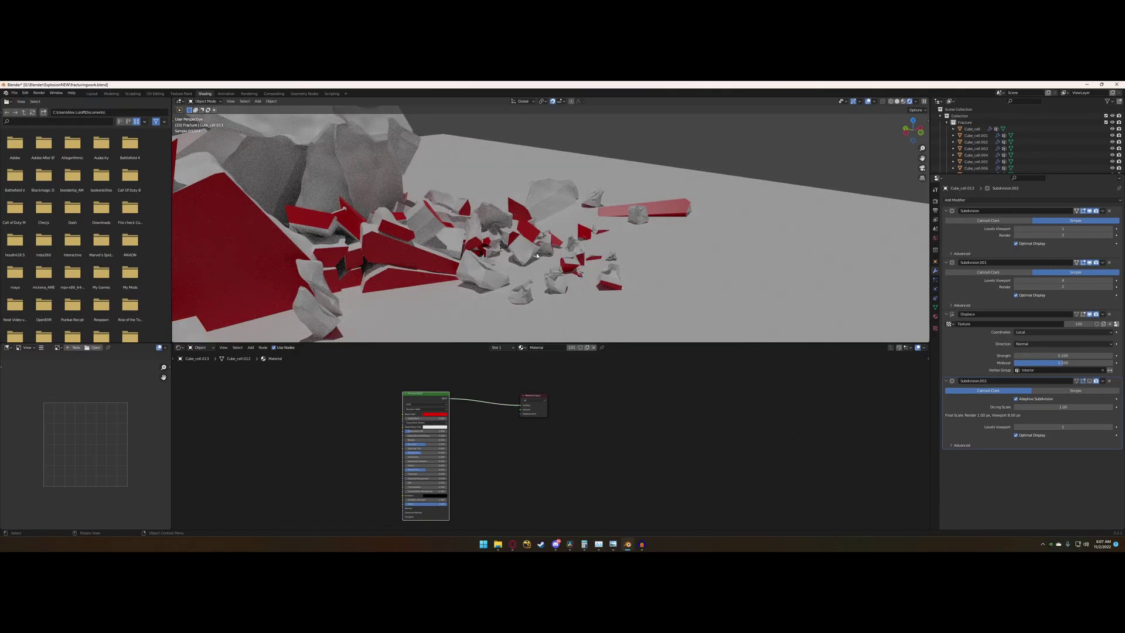
{"action": "scroll", "coordinate": [525, 237], "scroll_direction": "up", "scroll_amount": 1}
{"action": "scroll", "coordinate": [525, 237], "scroll_direction": "up", "scroll_amount": 3}
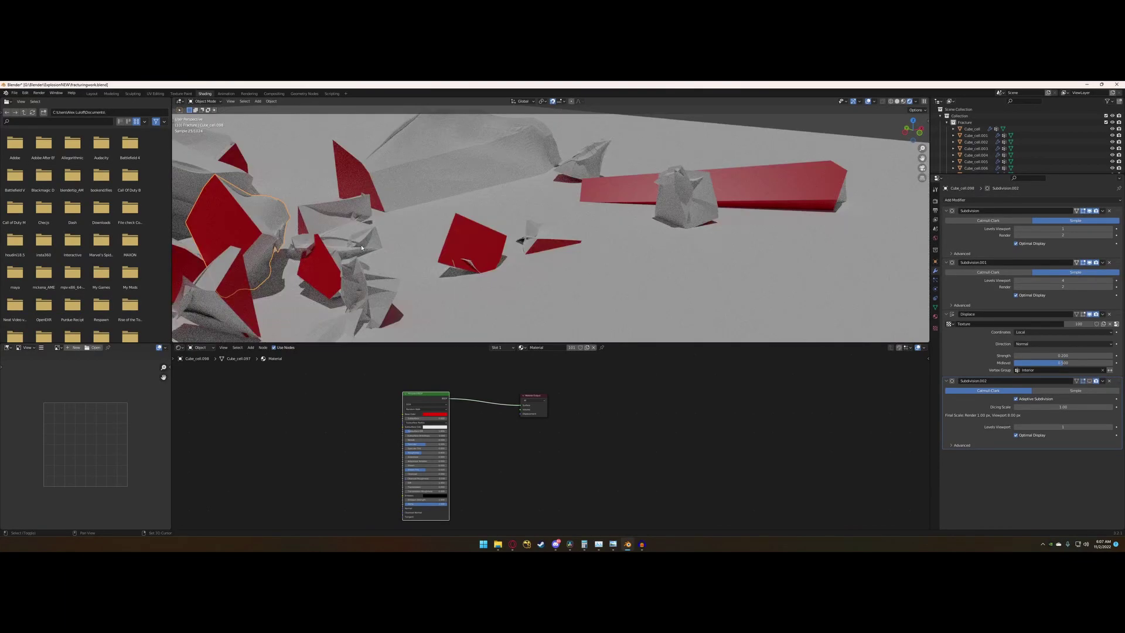
{"action": "scroll", "coordinate": [525, 237], "scroll_direction": "up", "scroll_amount": 1}
{"action": "left_click", "coordinate": [398, 253]}
{"action": "mouse_move", "coordinate": [398, 252]}
{"action": "middle_mouse_down"}
{"action": "mouse_move", "coordinate": [327, 264]}
{"action": "mouse_move", "coordinate": [398, 272]}
{"action": "middle_mouse_up"}
{"action": "scroll", "coordinate": [327, 265], "scroll_direction": "down", "scroll_amount": 5}
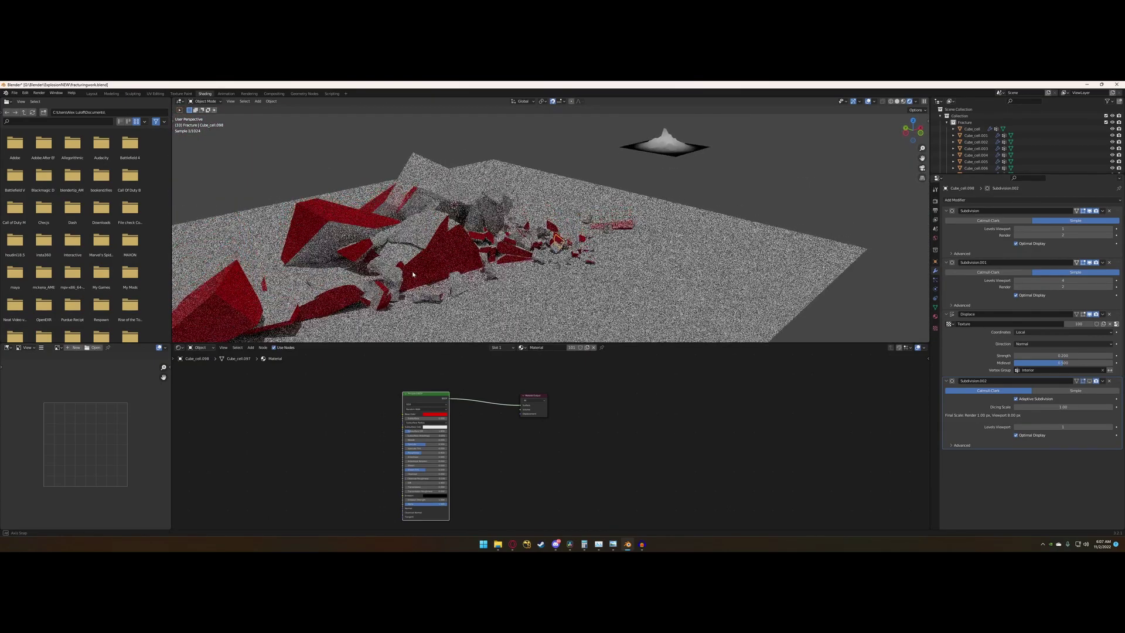
{"action": "scroll", "coordinate": [413, 274], "scroll_direction": "up", "scroll_amount": 2}
{"action": "scroll", "coordinate": [413, 274], "scroll_direction": "down", "scroll_amount": 2}
{"action": "scroll", "coordinate": [417, 287], "scroll_direction": "down", "scroll_amount": 2}
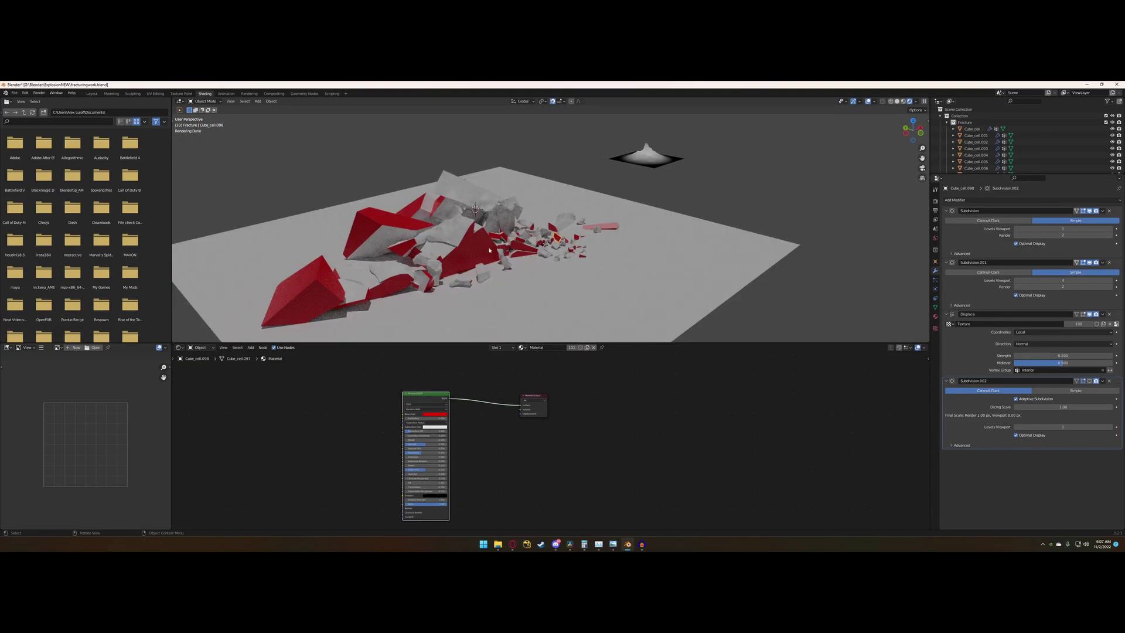
{"action": "scroll", "coordinate": [421, 290], "scroll_direction": "up", "scroll_amount": 1}
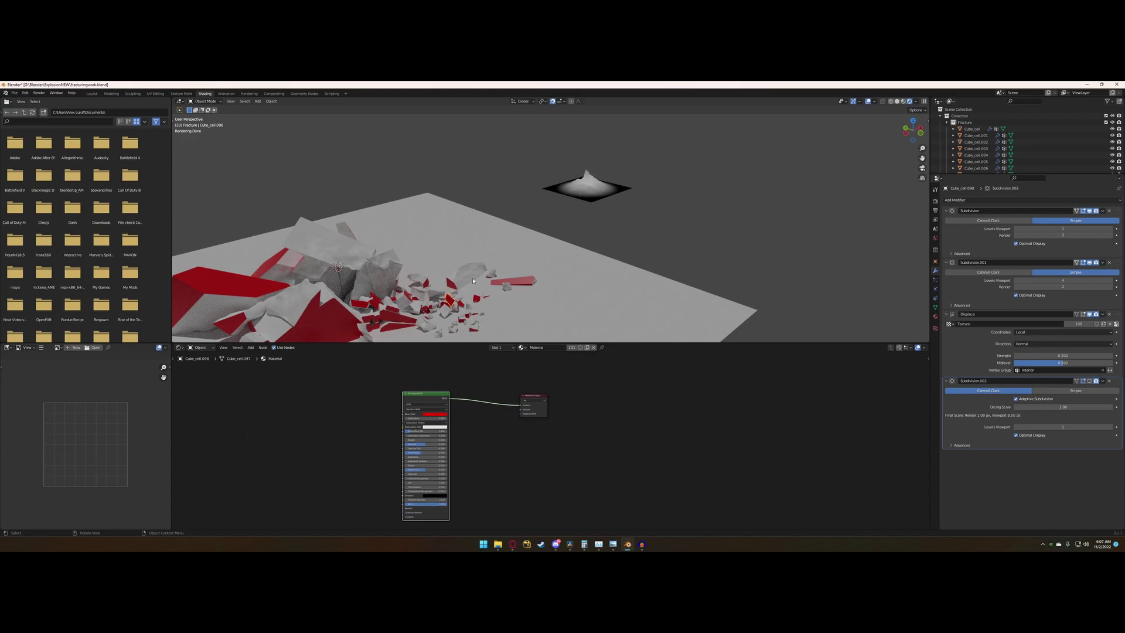
Step: Remove the first Subdivision modifier from the grey fragment Cube_cell.015 in the middle of the debris
{"action": "middle_click_drag", "start_coordinate": [466, 290], "coordinate": [426, 262]}
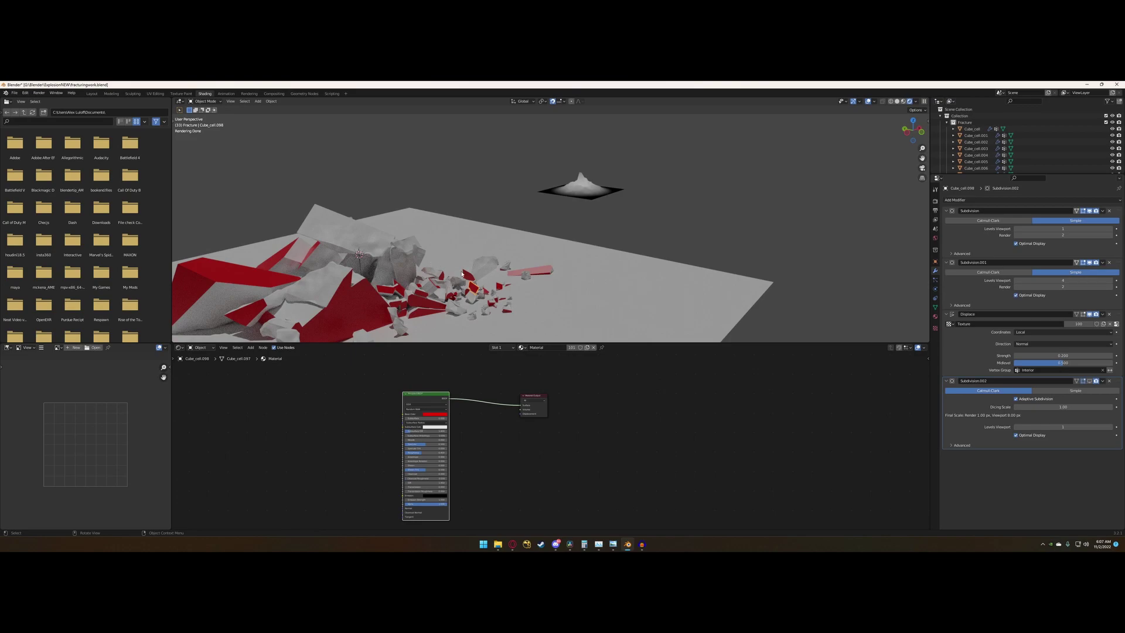
{"action": "left_click", "coordinate": [406, 265]}
{"action": "left_click", "coordinate": [1111, 213]}
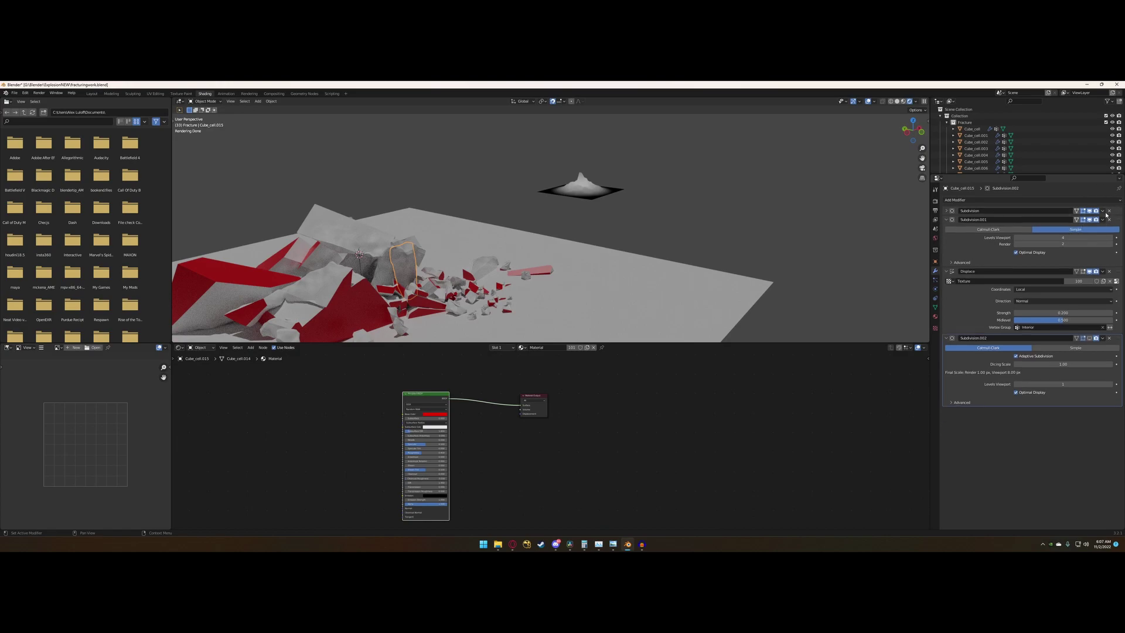
{"action": "left_click", "coordinate": [1108, 211]}
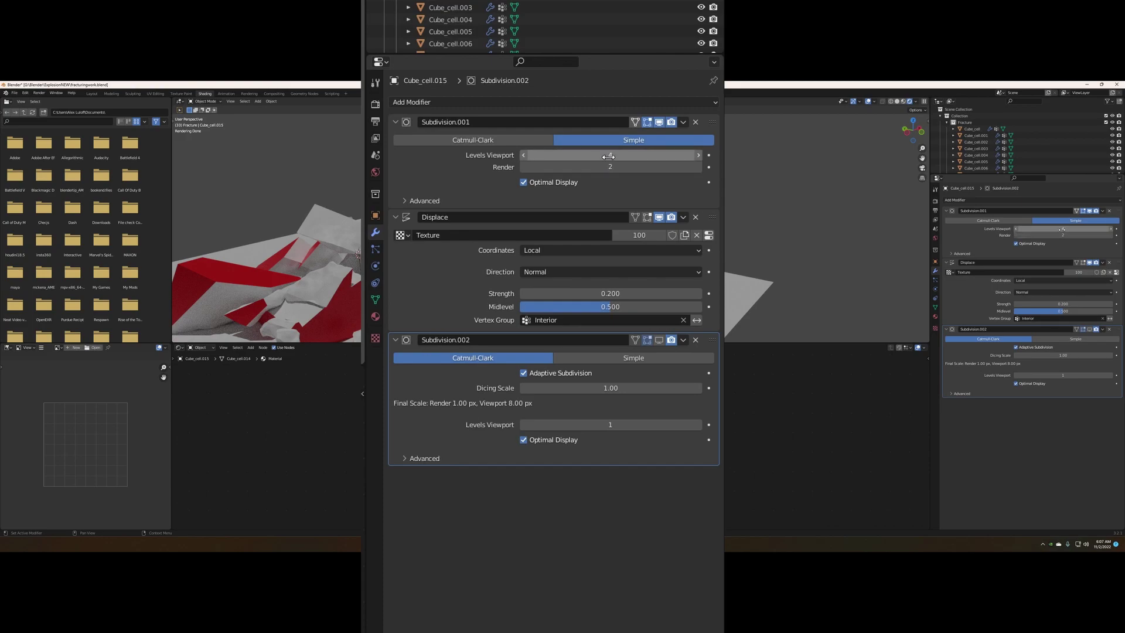
Step: Select fragment Cube_cell.097 and check the vertex group choices of its Displace modifier
{"action": "scroll", "coordinate": [551, 228], "scroll_direction": "up", "scroll_amount": 4}
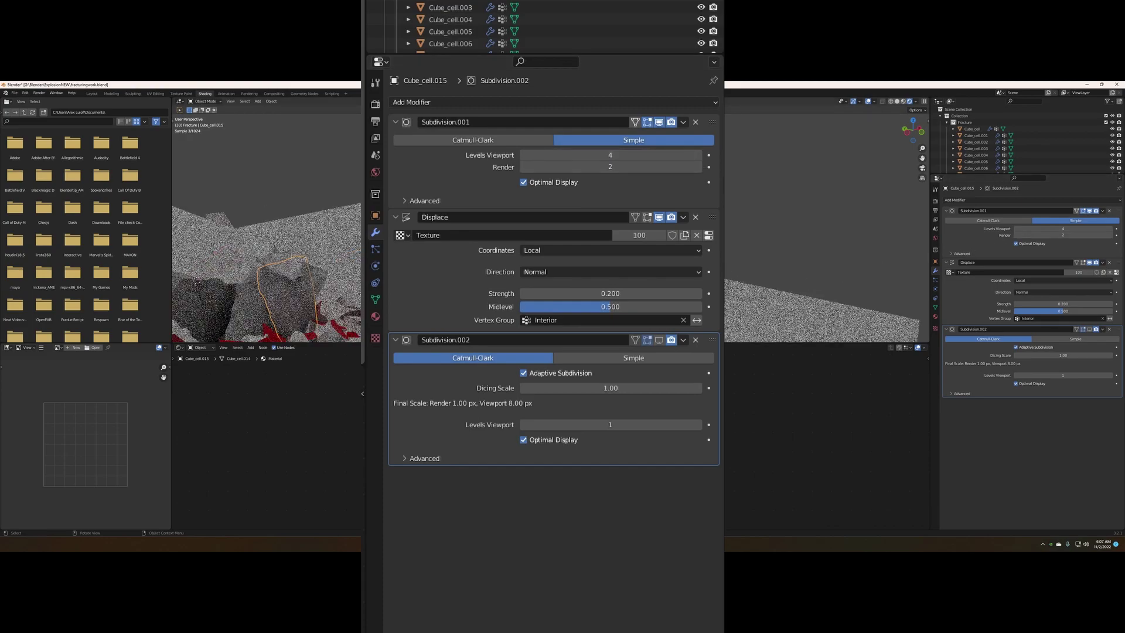
{"action": "left_click", "coordinate": [527, 252]}
{"action": "left_click", "coordinate": [527, 252]}
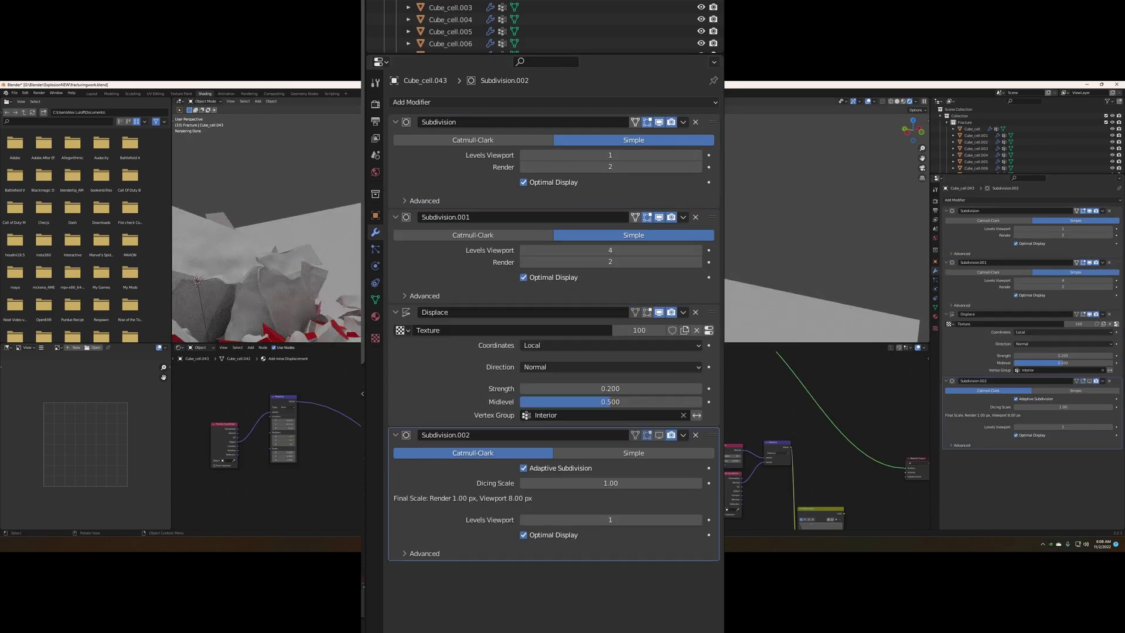
{"action": "left_click", "coordinate": [527, 252]}
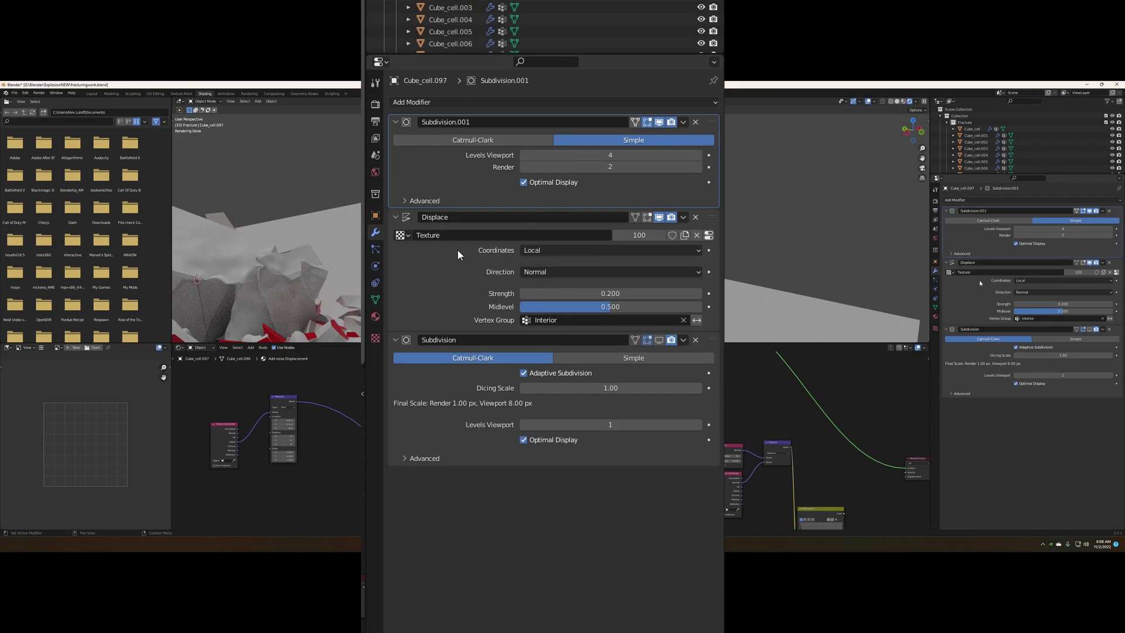
{"action": "left_click", "coordinate": [580, 319]}
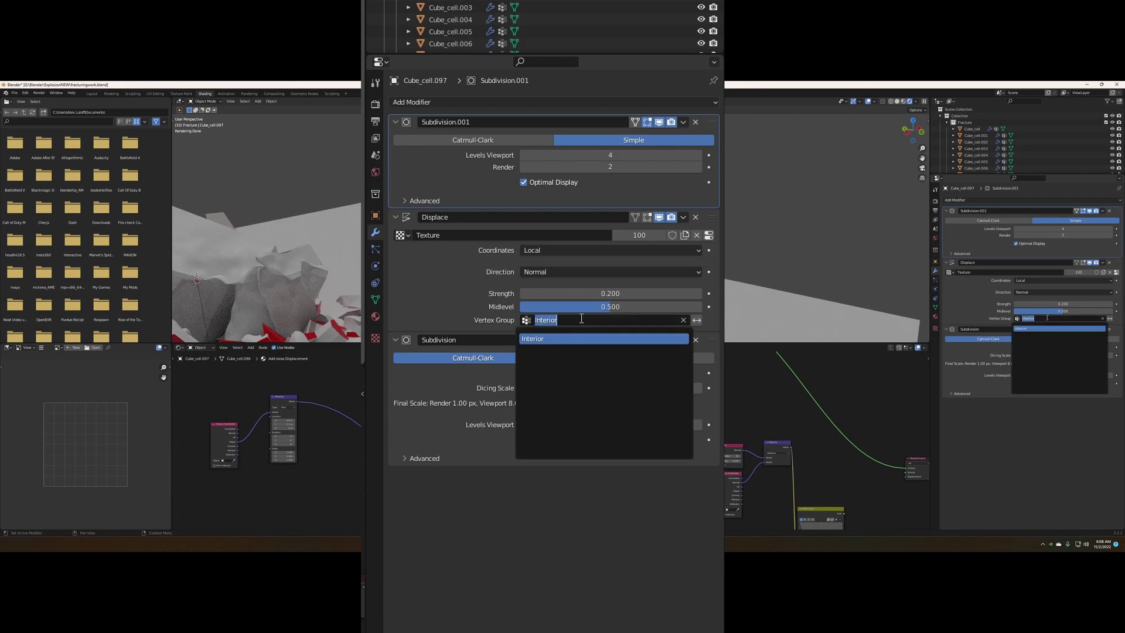
{"action": "left_click", "coordinate": [474, 316]}
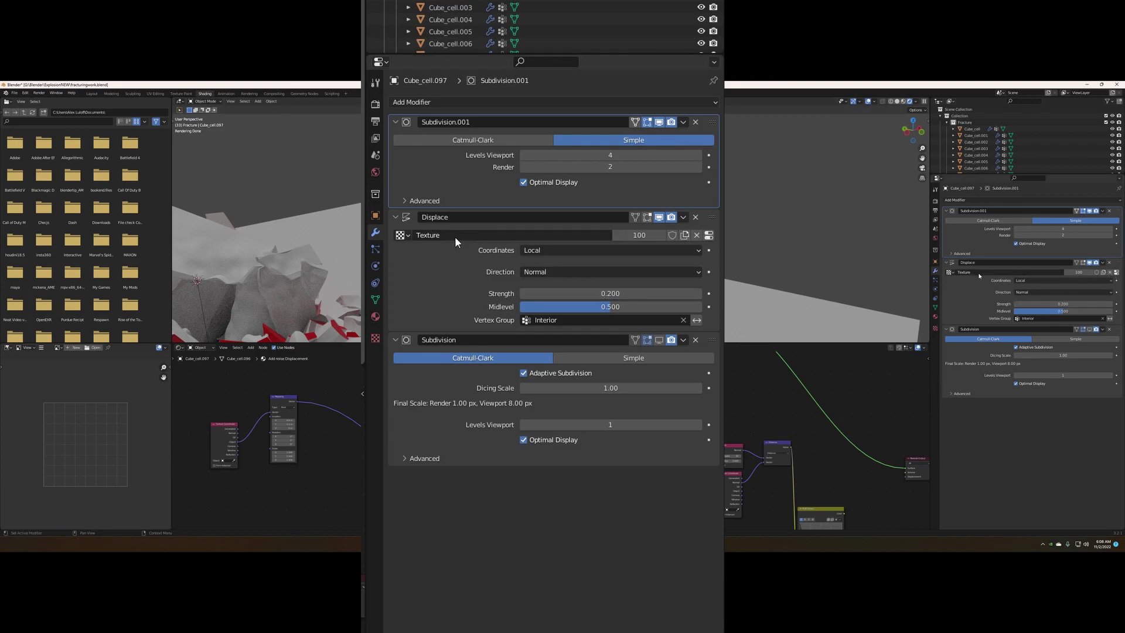
Step: Review the Clouds texture settings used by the Displace modifier and the fragment's surface, and return to the modifiers
{"action": "left_click", "coordinate": [708, 235]}
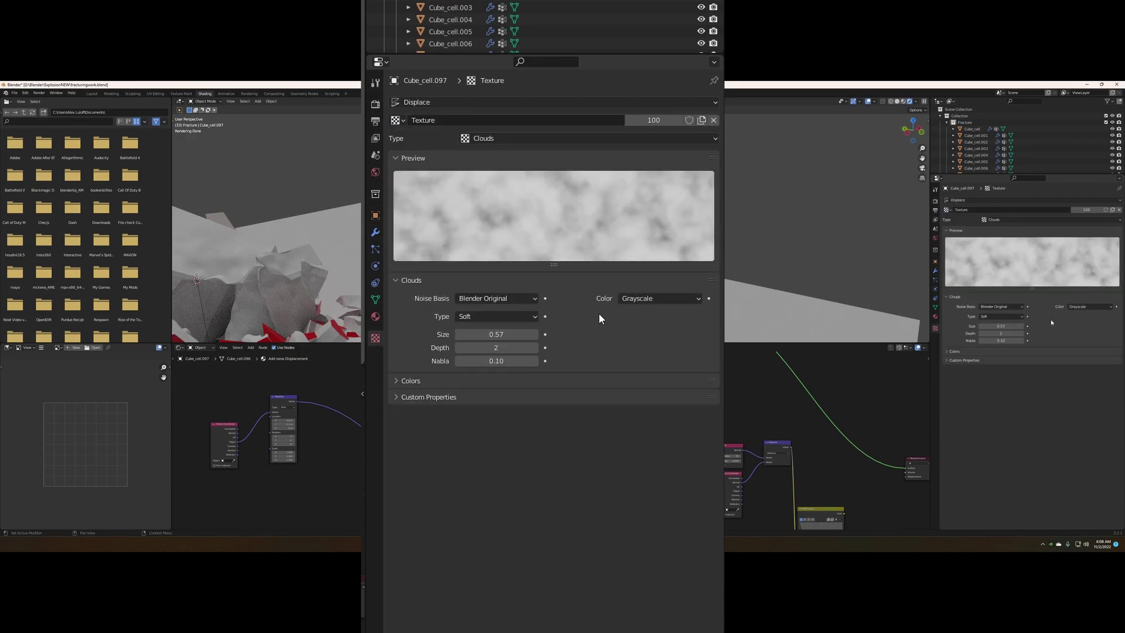
{"action": "scroll", "coordinate": [550, 220], "scroll_direction": "down", "scroll_amount": 2}
{"action": "middle_click_drag", "start_coordinate": [551, 220], "coordinate": [585, 208]}
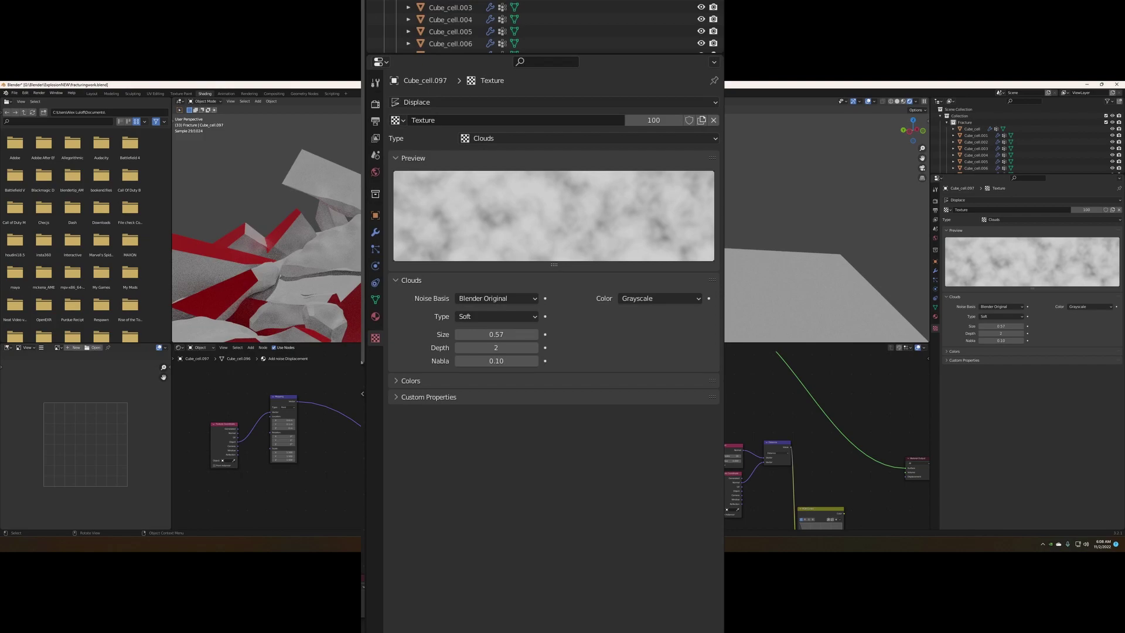
{"action": "scroll", "coordinate": [551, 219], "scroll_direction": "up", "scroll_amount": 4}
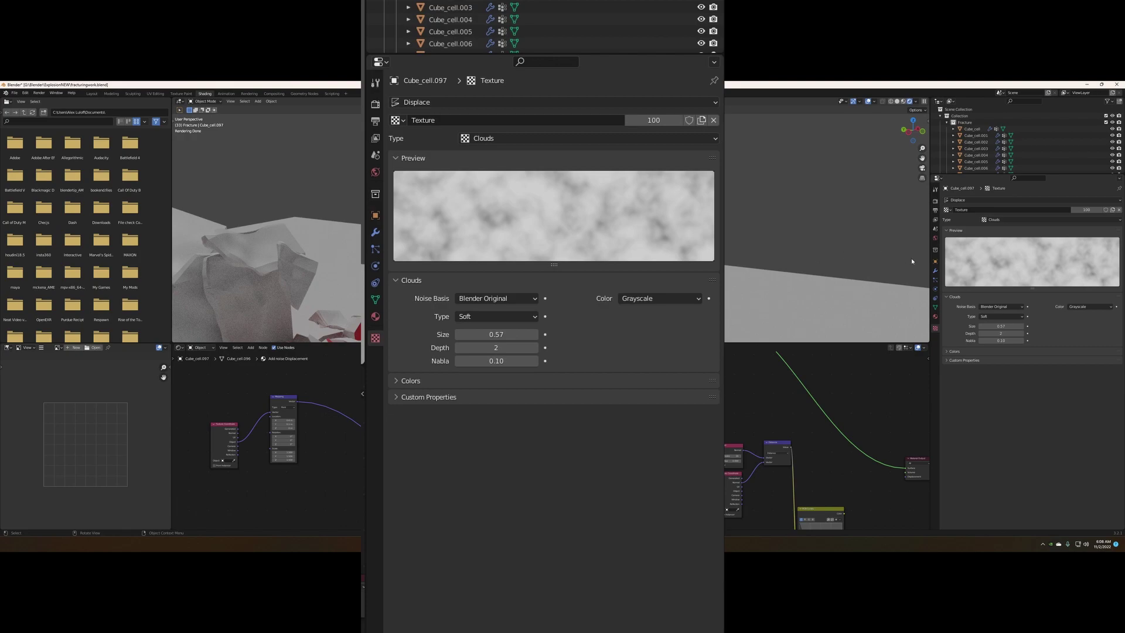
{"action": "left_click", "coordinate": [375, 233]}
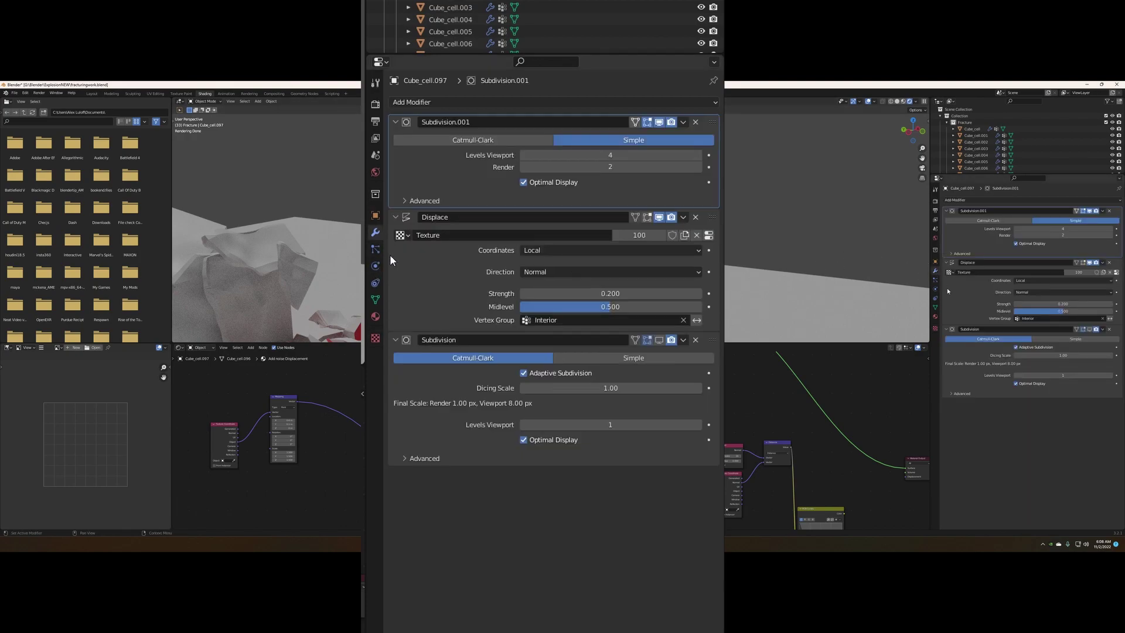
Step: Try the Simple type on the last Subdivision modifier and return it to Catmull-Clark with Adaptive Subdivision enabled
{"action": "left_click", "coordinate": [396, 341]}
{"action": "left_click", "coordinate": [395, 341]}
{"action": "left_click", "coordinate": [395, 340]}
{"action": "left_click", "coordinate": [395, 341]}
{"action": "left_click", "coordinate": [619, 356]}
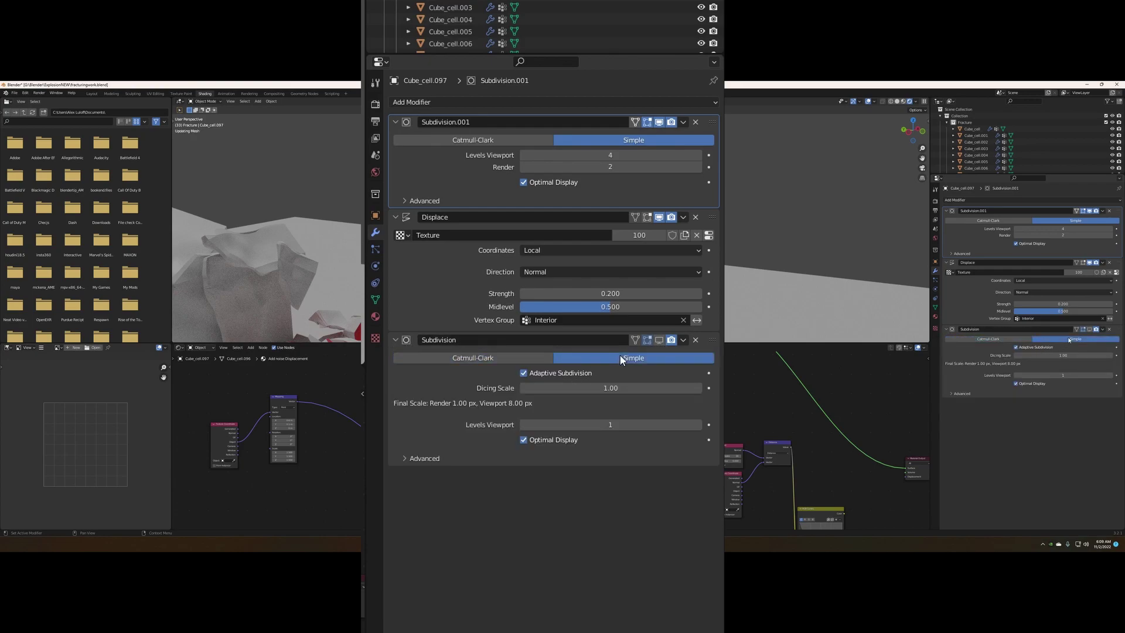
{"action": "left_click", "coordinate": [518, 353]}
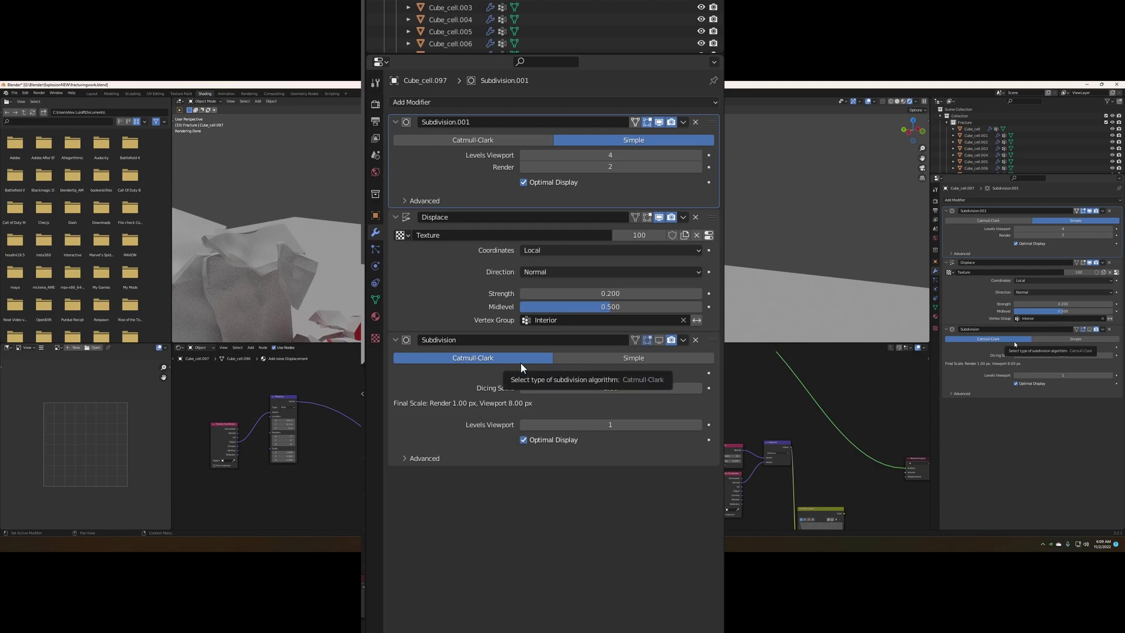
{"action": "left_click", "coordinate": [523, 373]}
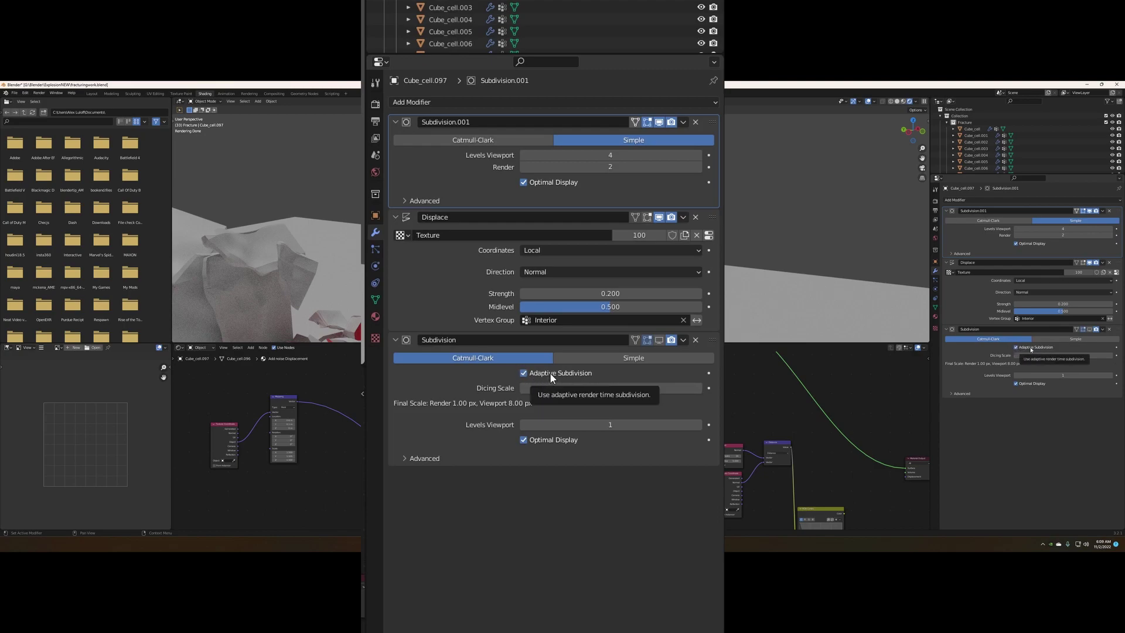
Step: Enable the last Subdivision modifier's viewport display on Cube_cell.097, inspect the fragment's surface up close, and disable the display again
{"action": "left_click", "coordinate": [658, 340]}
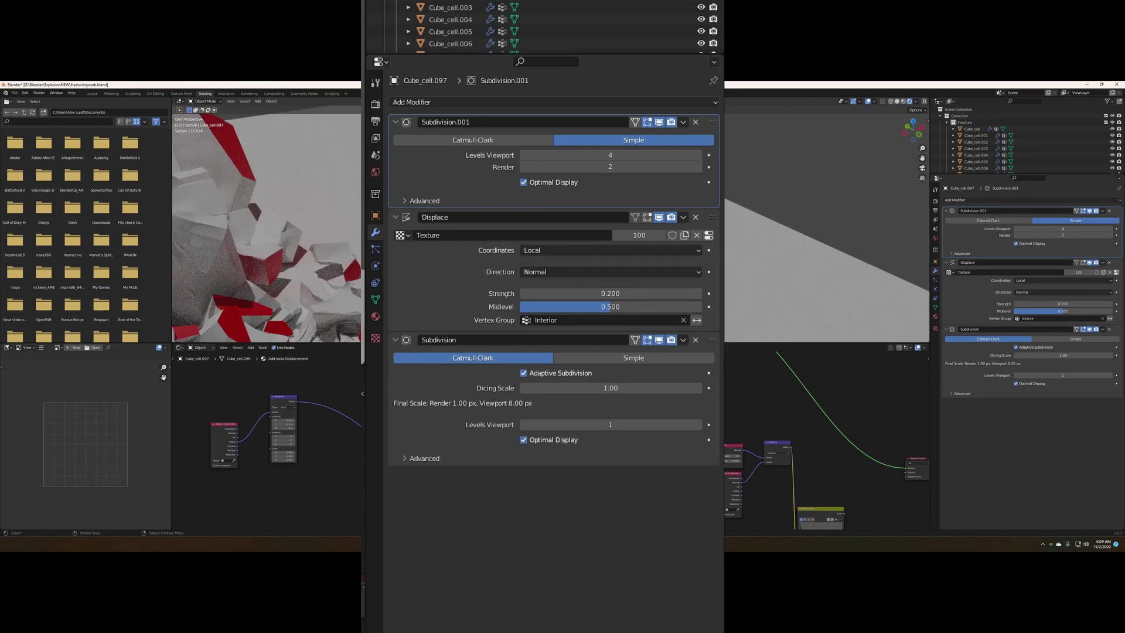
{"action": "scroll", "coordinate": [472, 280], "scroll_direction": "up", "scroll_amount": 3}
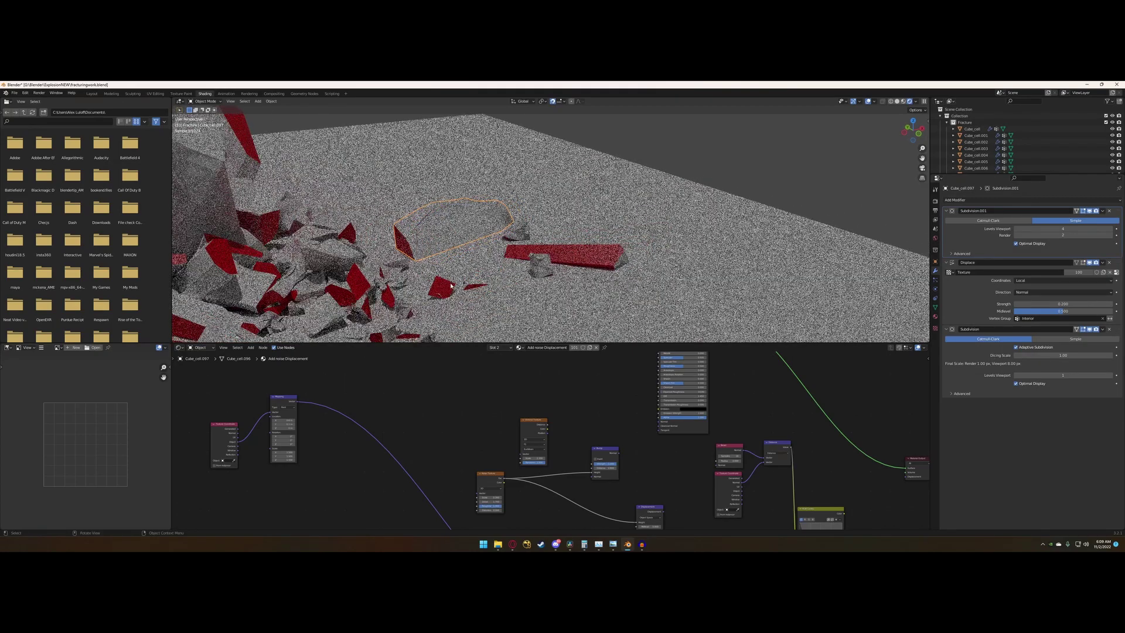
{"action": "middle_click_drag", "start_coordinate": [468, 292], "coordinate": [548, 261], "text": "shift"}
{"action": "scroll", "coordinate": [462, 287], "scroll_direction": "down", "scroll_amount": 4}
{"action": "scroll", "coordinate": [438, 277], "scroll_direction": "up", "scroll_amount": 4}
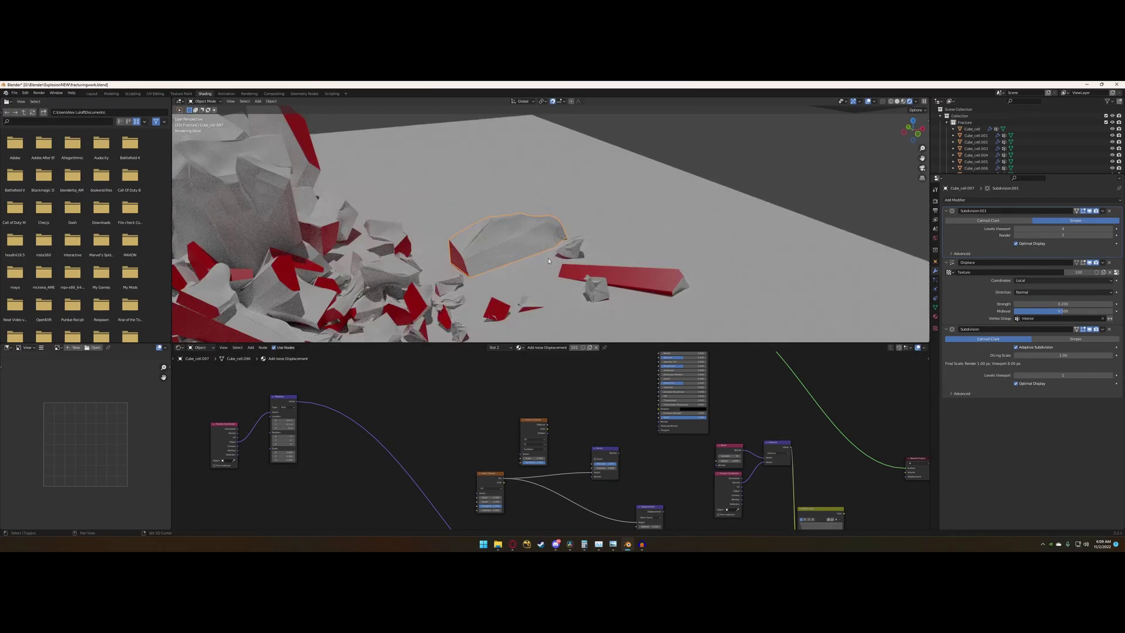
{"action": "scroll", "coordinate": [548, 261], "scroll_direction": "up", "scroll_amount": 3}
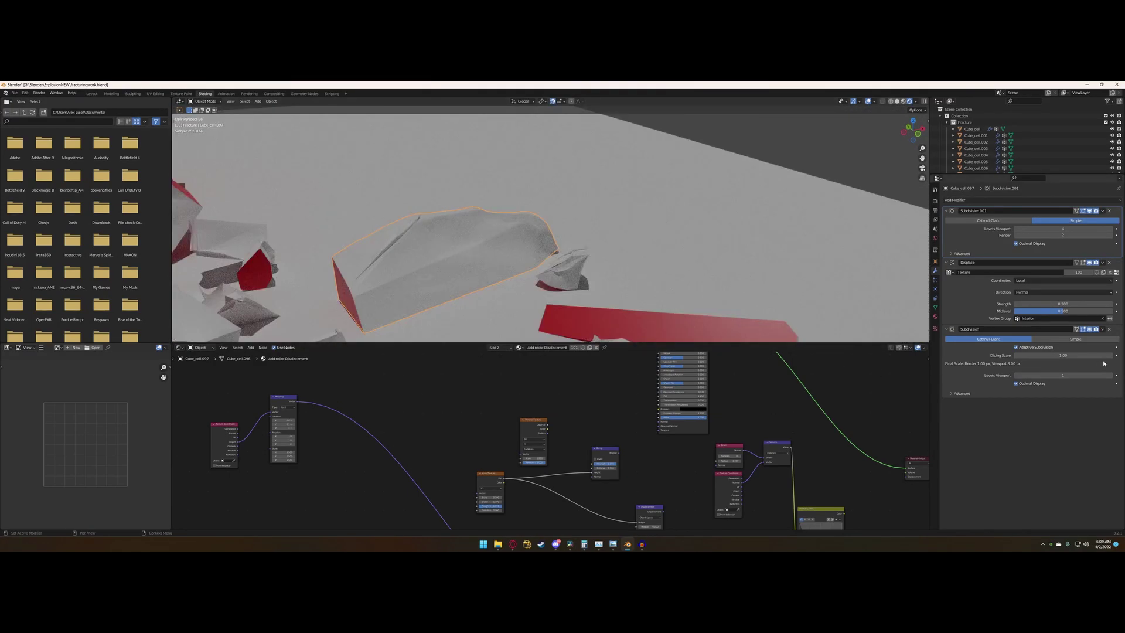
{"action": "left_click", "coordinate": [1092, 331]}
Step: Examine the rendered debris pile and the outlined fragment from several angles and distances, along with the displacement material's node layout
{"action": "middle_click_drag", "start_coordinate": [455, 262], "coordinate": [513, 225]}
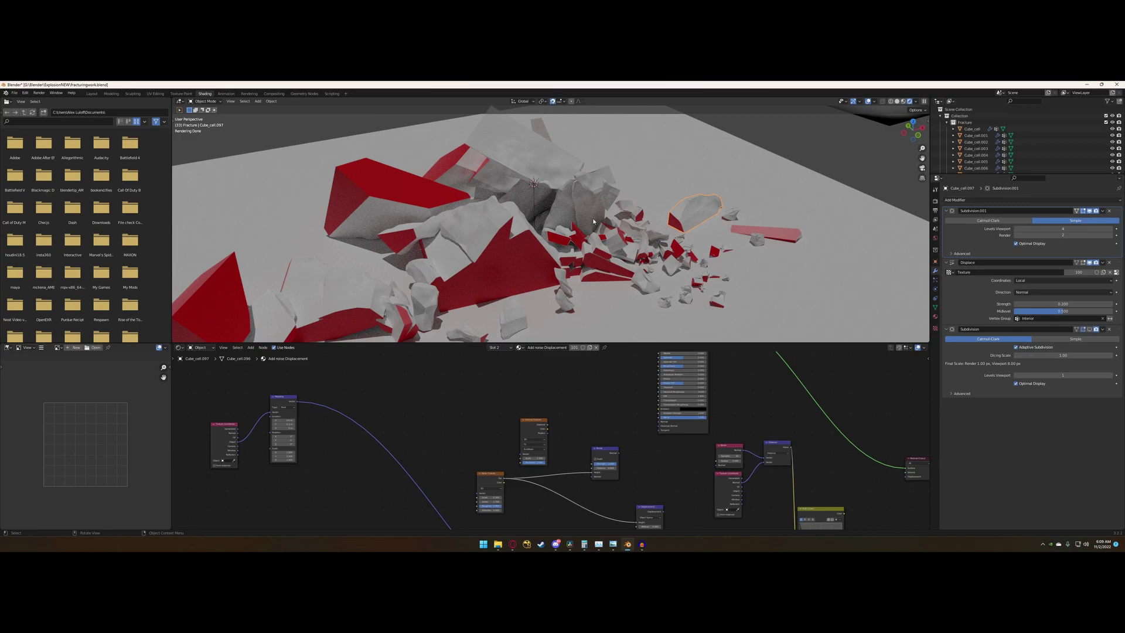
{"action": "middle_click_drag", "start_coordinate": [593, 224], "coordinate": [594, 273]}
{"action": "scroll", "coordinate": [594, 273], "scroll_direction": "up", "scroll_amount": 1}
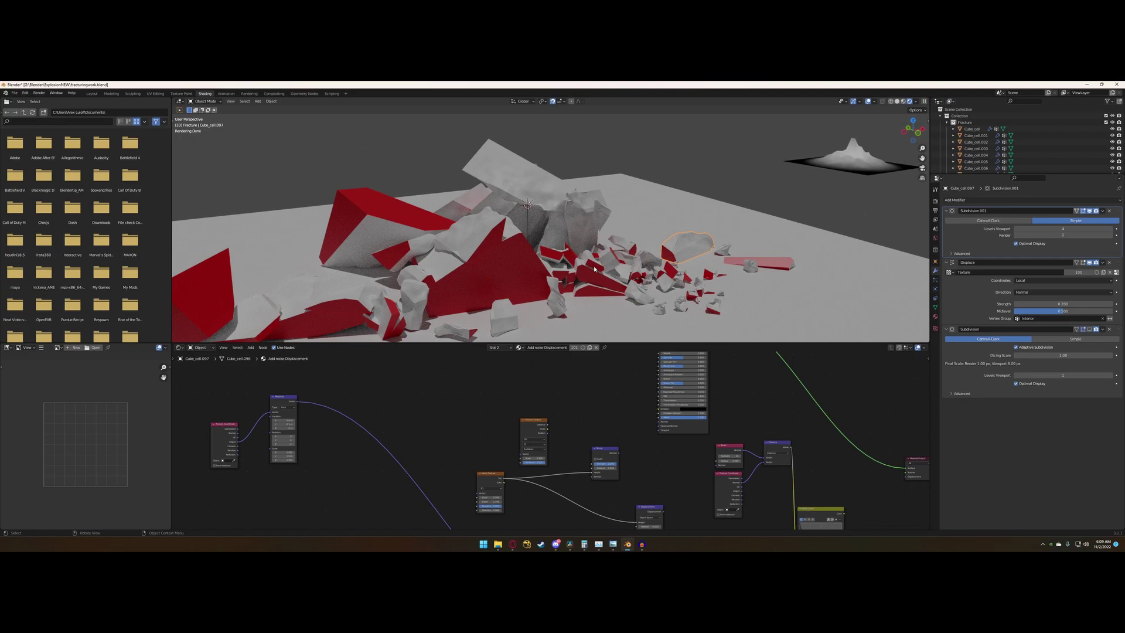
{"action": "scroll", "coordinate": [731, 424], "scroll_direction": "down", "scroll_amount": 2}
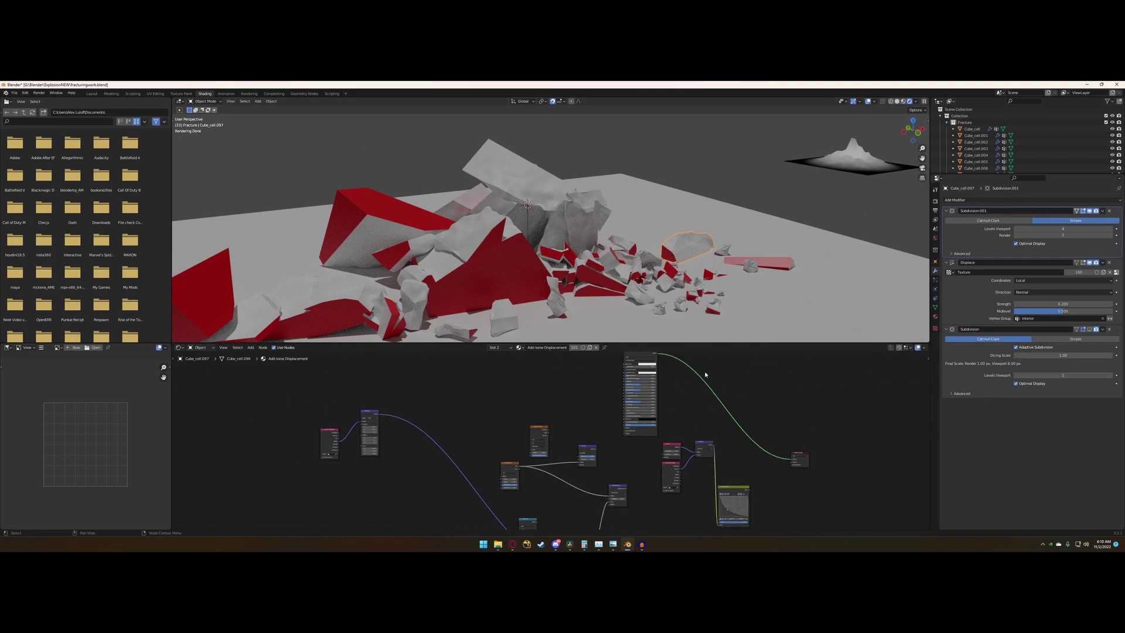
{"action": "scroll", "coordinate": [708, 299], "scroll_direction": "up", "scroll_amount": 3}
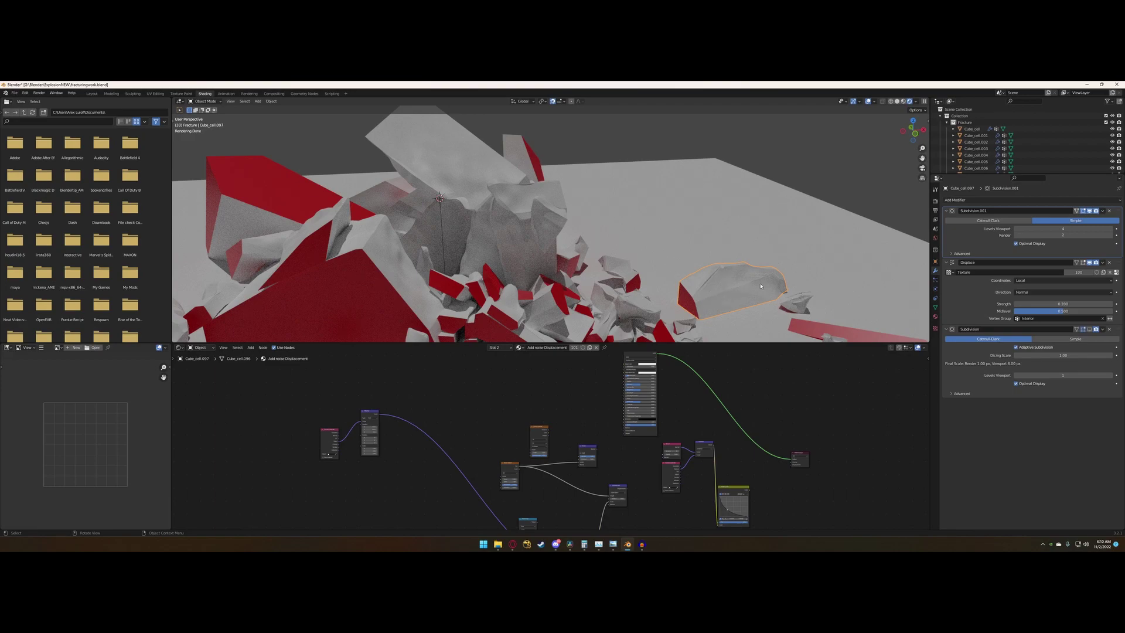
{"action": "scroll", "coordinate": [695, 291], "scroll_direction": "down", "scroll_amount": 4}
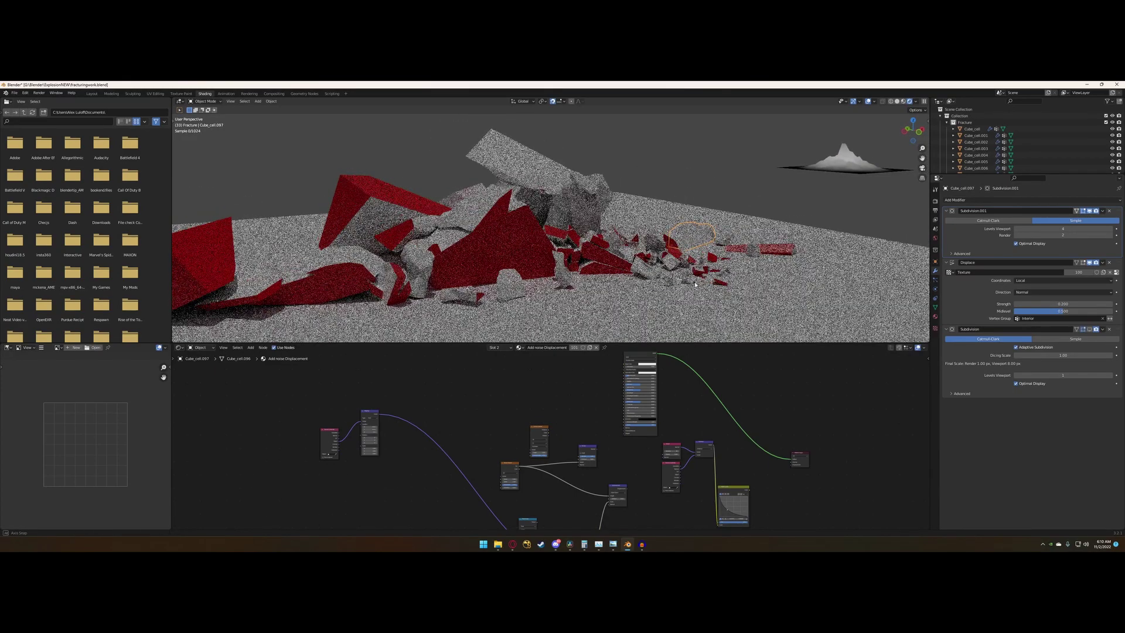
{"action": "scroll", "coordinate": [693, 285], "scroll_direction": "up", "scroll_amount": 5}
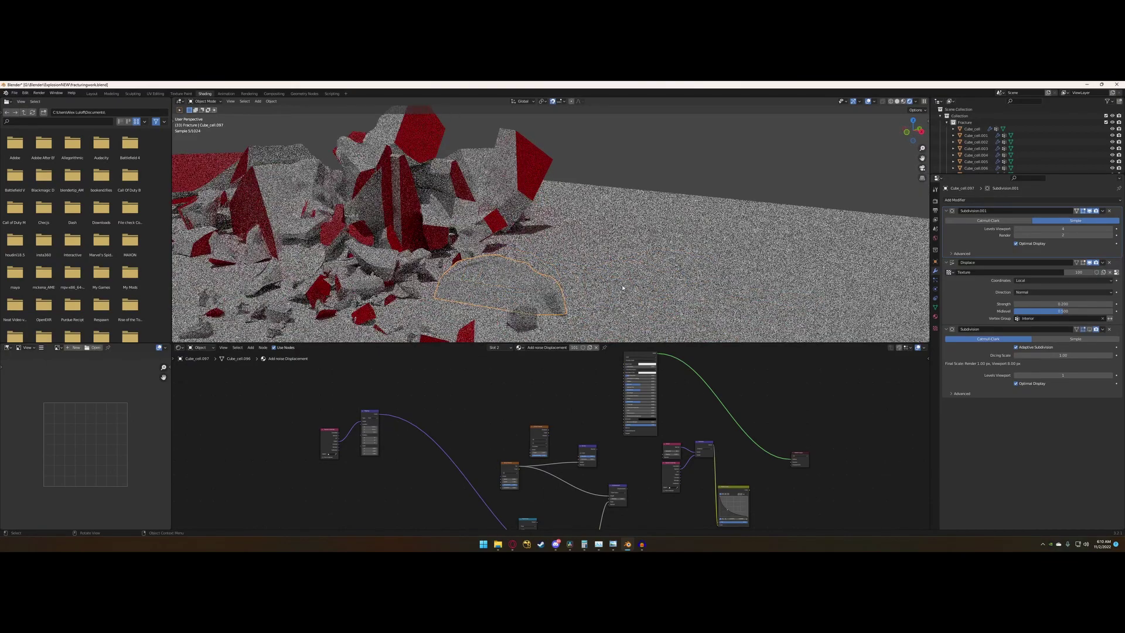
{"action": "scroll", "coordinate": [622, 286], "scroll_direction": "down", "scroll_amount": 4}
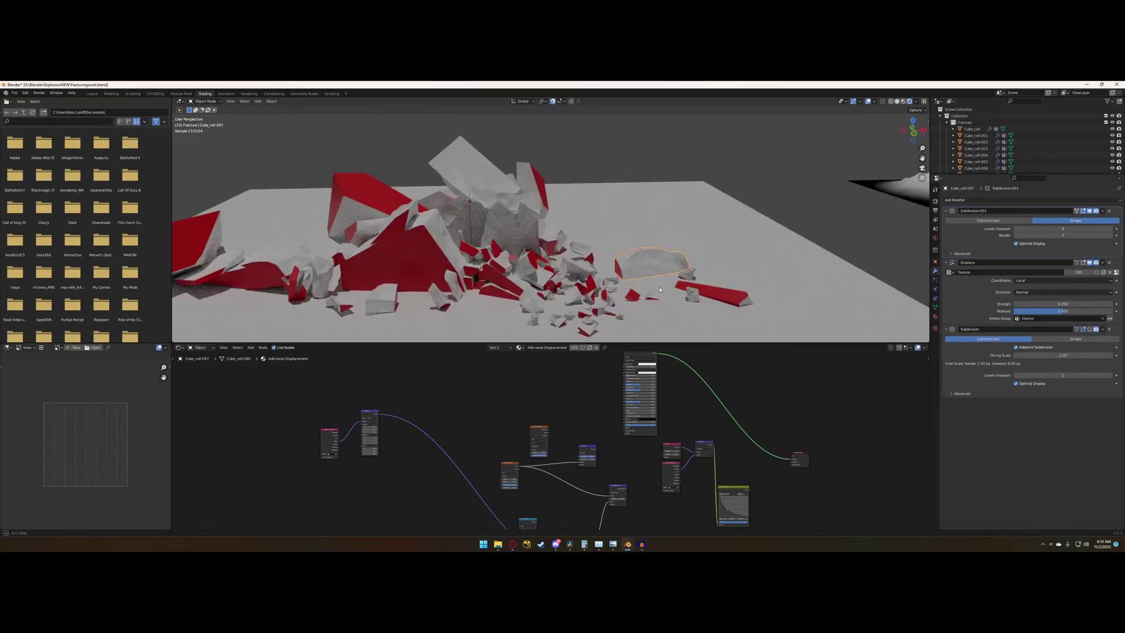